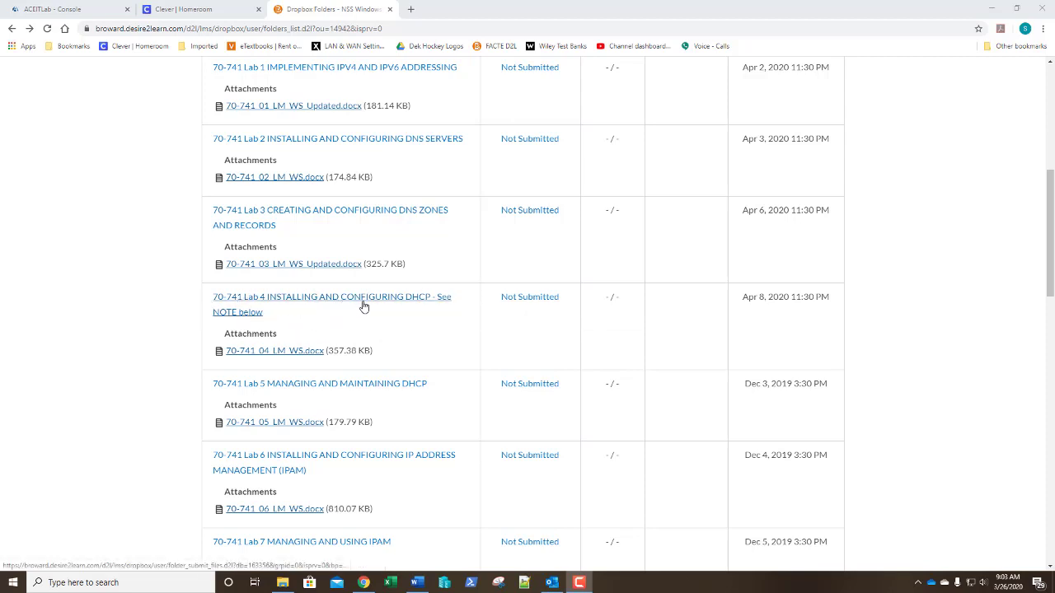
Read the change notes in the Lab 4 Installing and Configuring DHCP dropbox folder and switch to the ACEITLab console
click(259, 313)
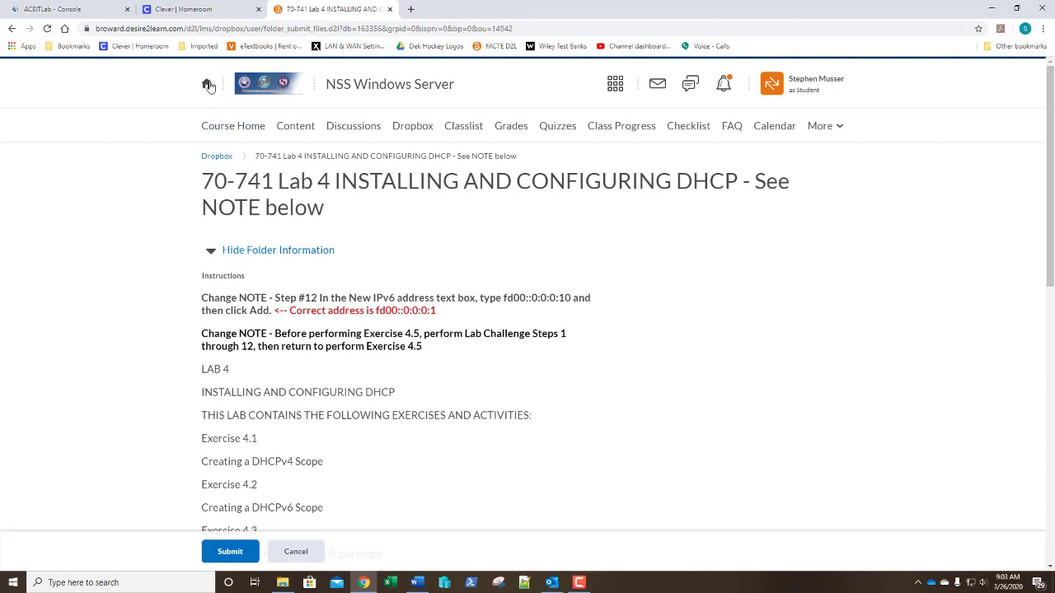
click(76, 11)
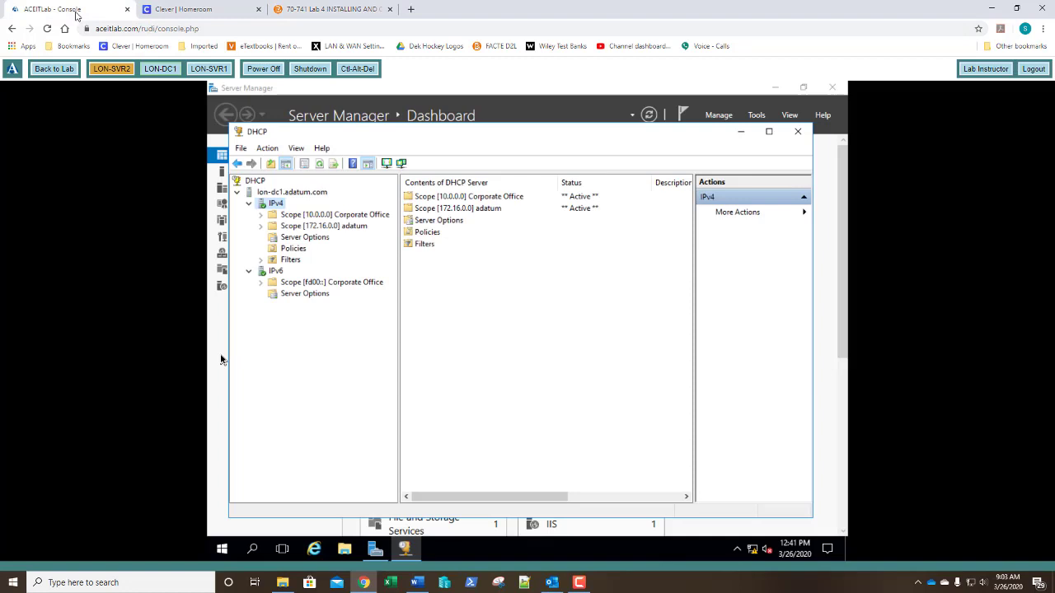
Start a new IPv4 scope on the lon-dc1.adatum.com DHCP server and name it Scope1
right_click(278, 206)
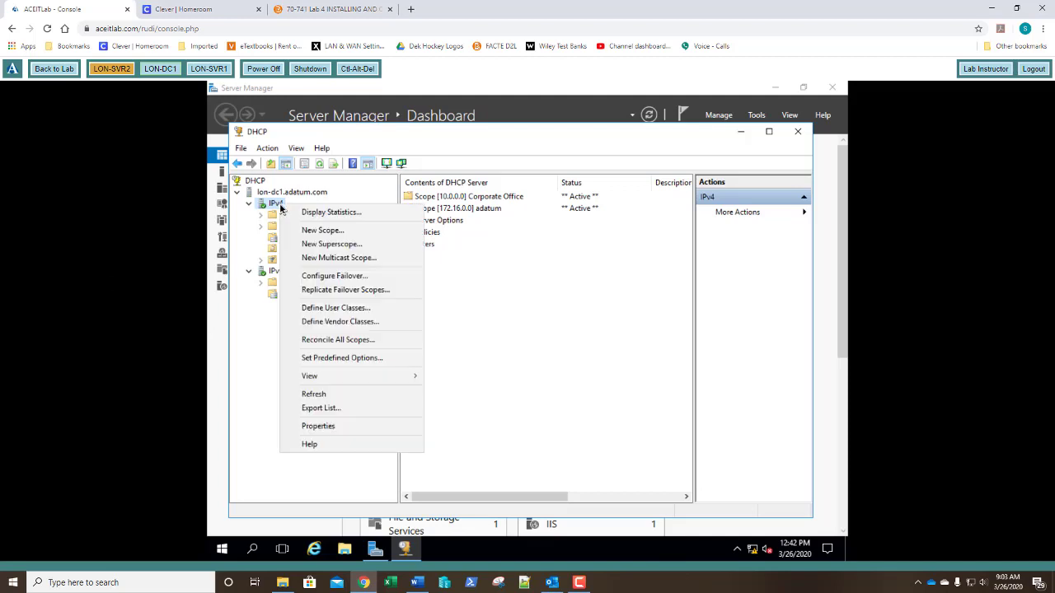
click(322, 231)
key(Return)
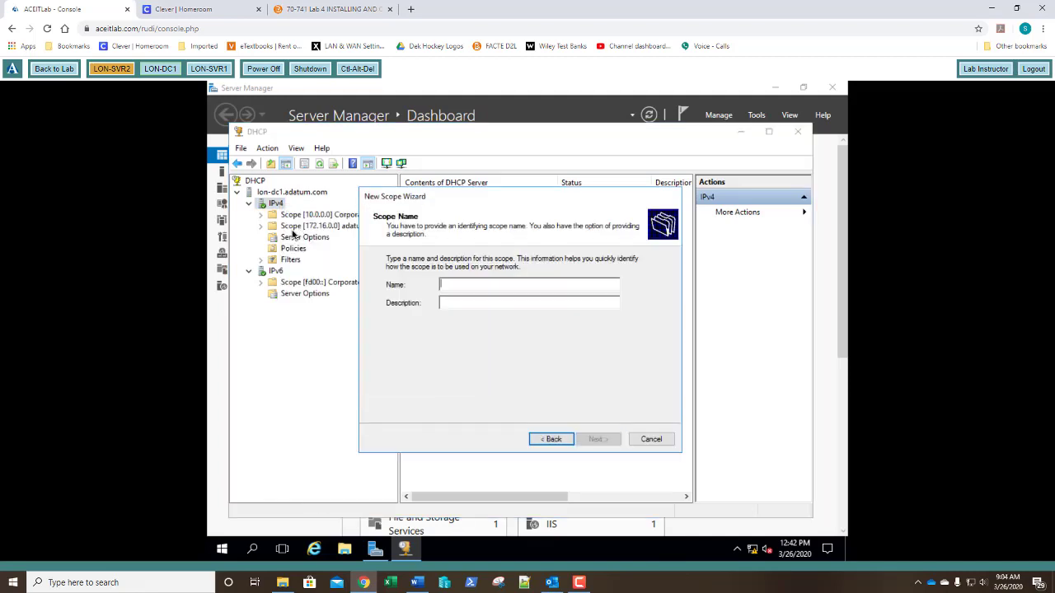
text(Sc)
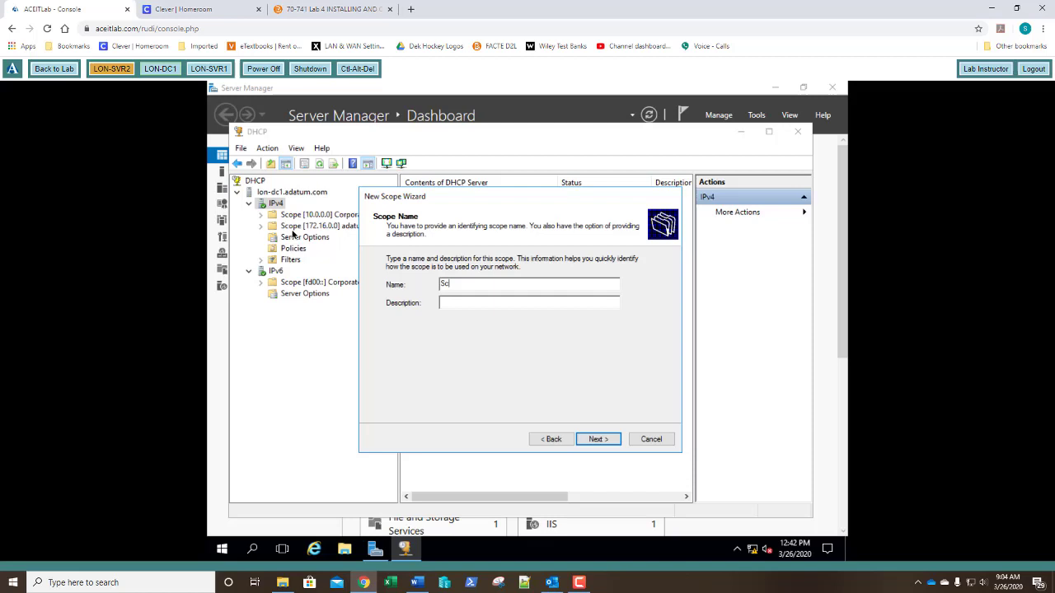
text(ope1)
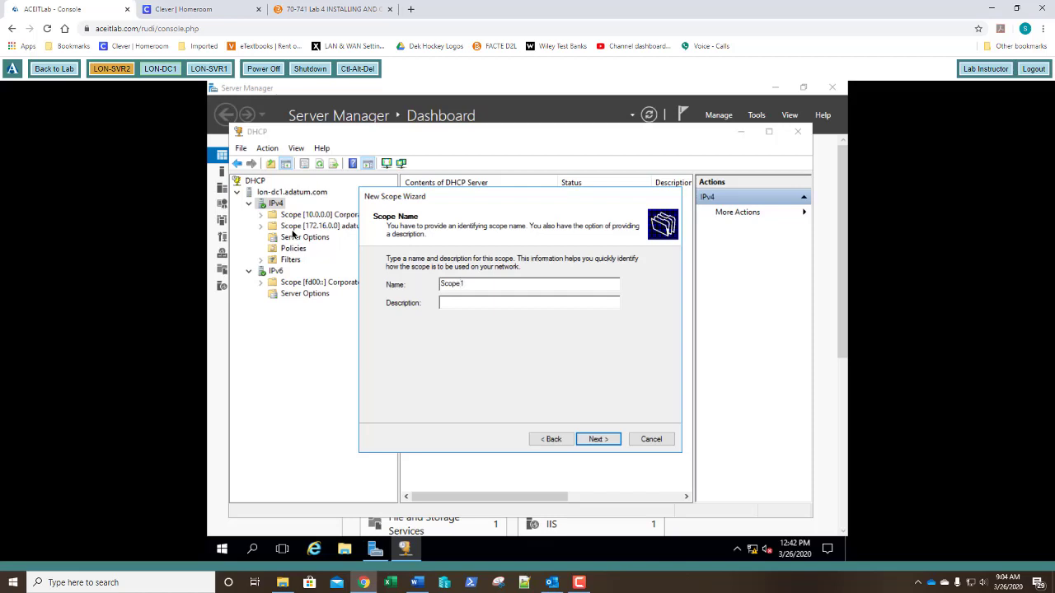
key(Return)
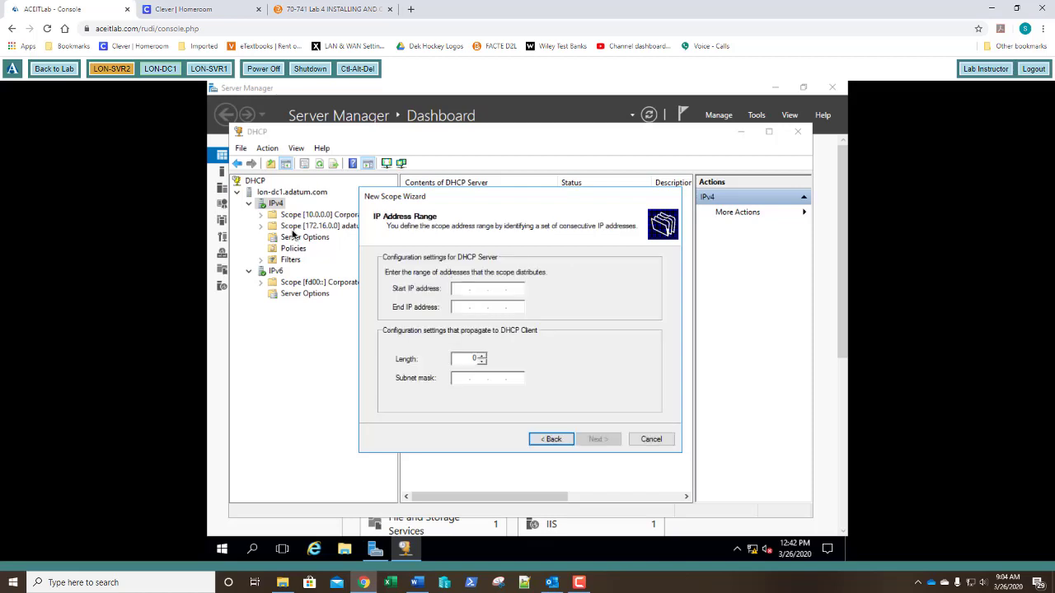
Set Scope1's address range to 172.24.20.50 through 172.24.20.240 with a subnet mask length of 24
text(172 . 24 . 20 . 50)
key(Tab)
text(172 . 24 . )
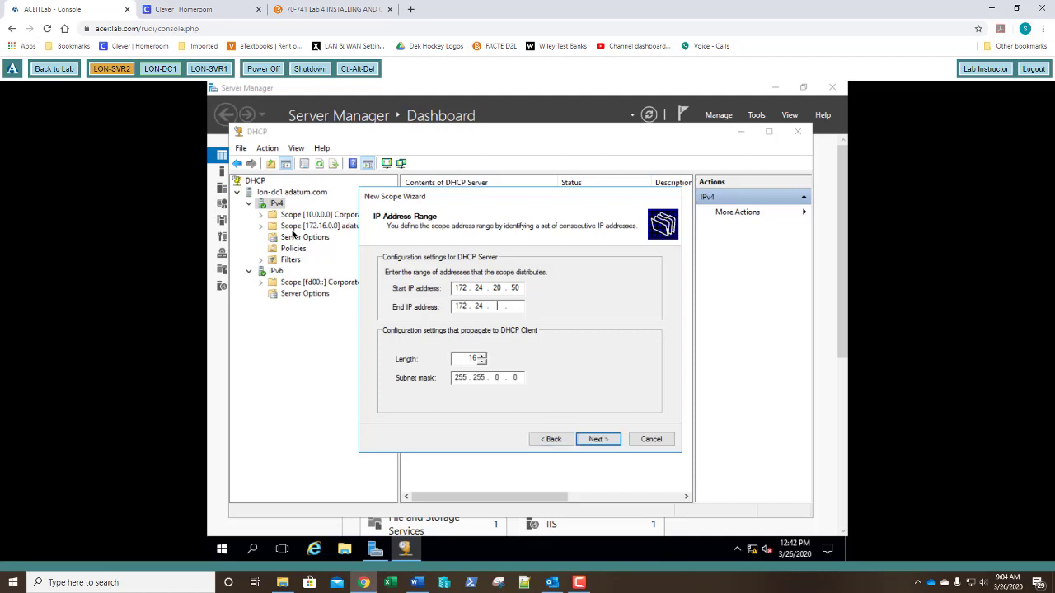
text(20 . 240)
key(Tab)
text(24)
key(Return)
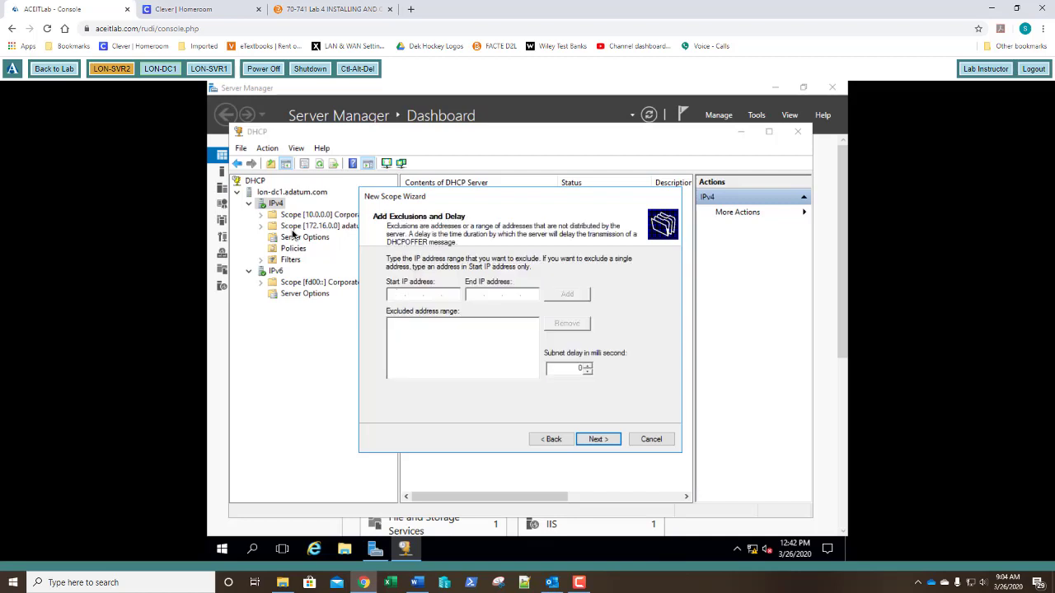
Leave Scope1 without address exclusions and set its lease duration to 3 days
key(Return)
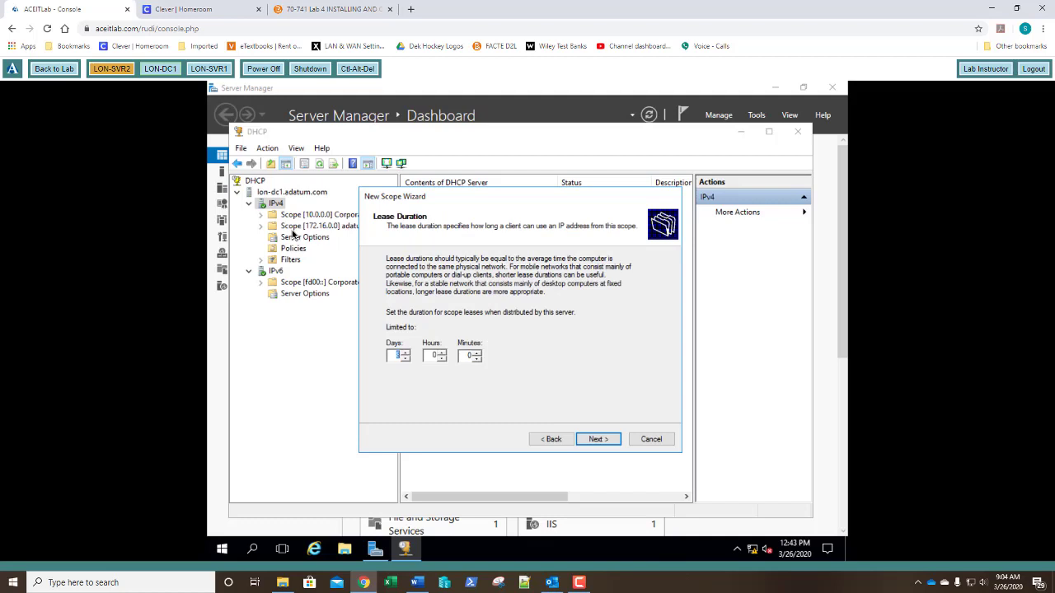
text(3)
key(Return)
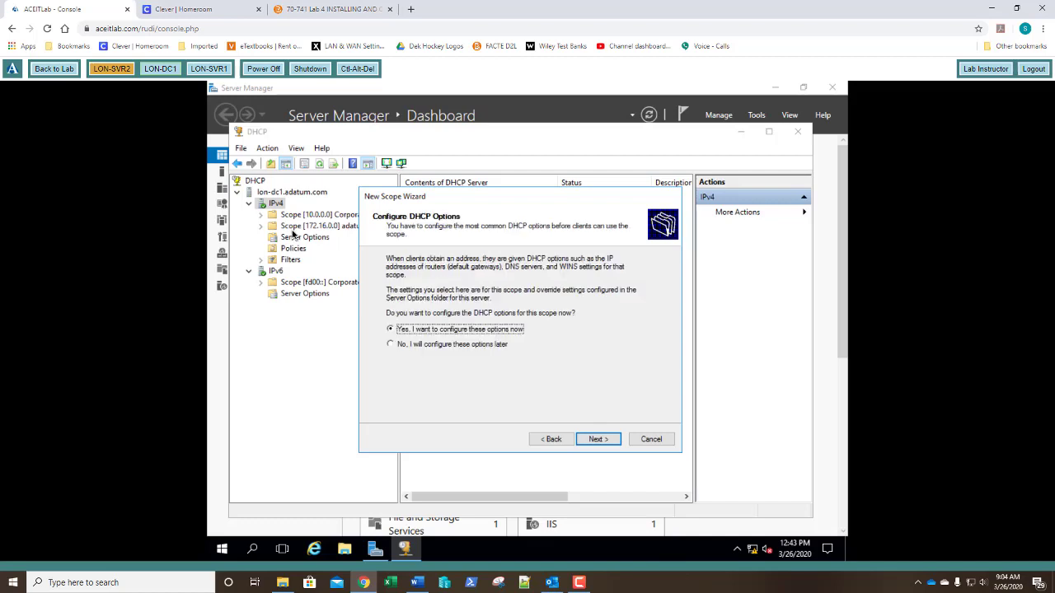
Choose to configure Scope1's DHCP options now and add 172.24.20.20 as its default gateway
key(Return)
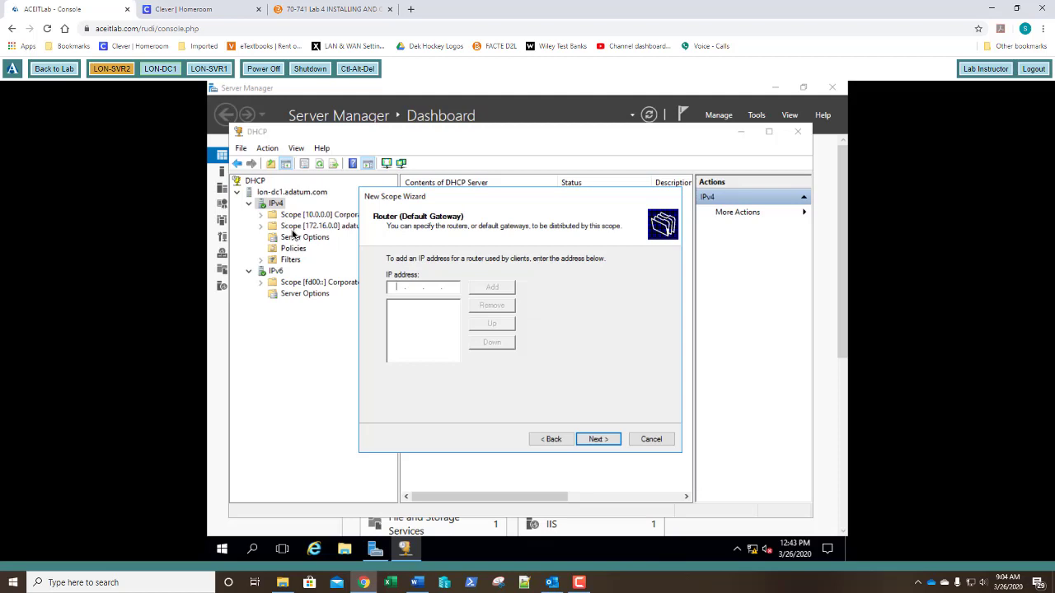
text(172.24.20.20)
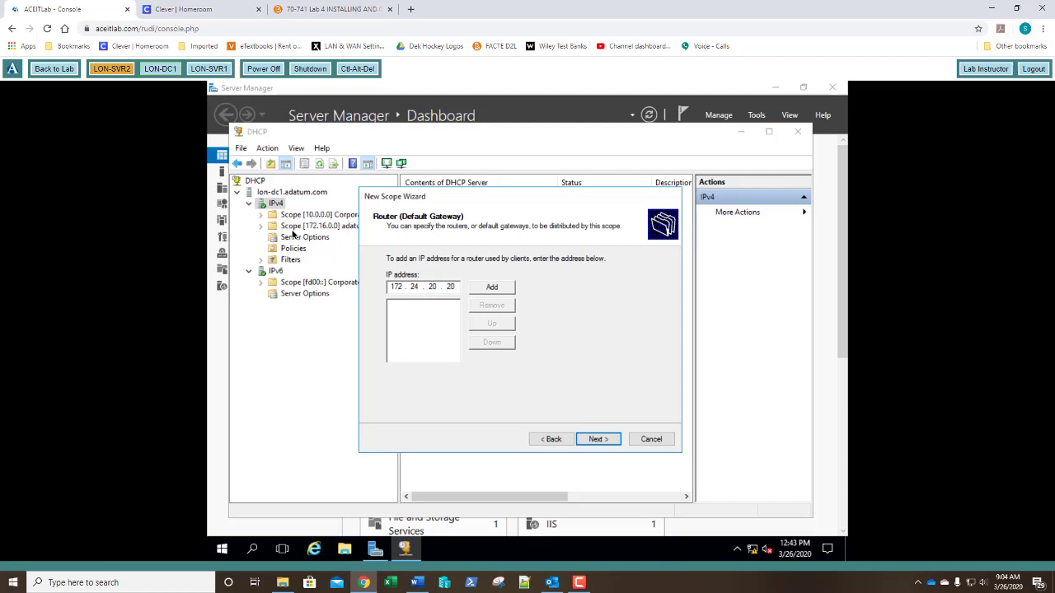
key(Return)
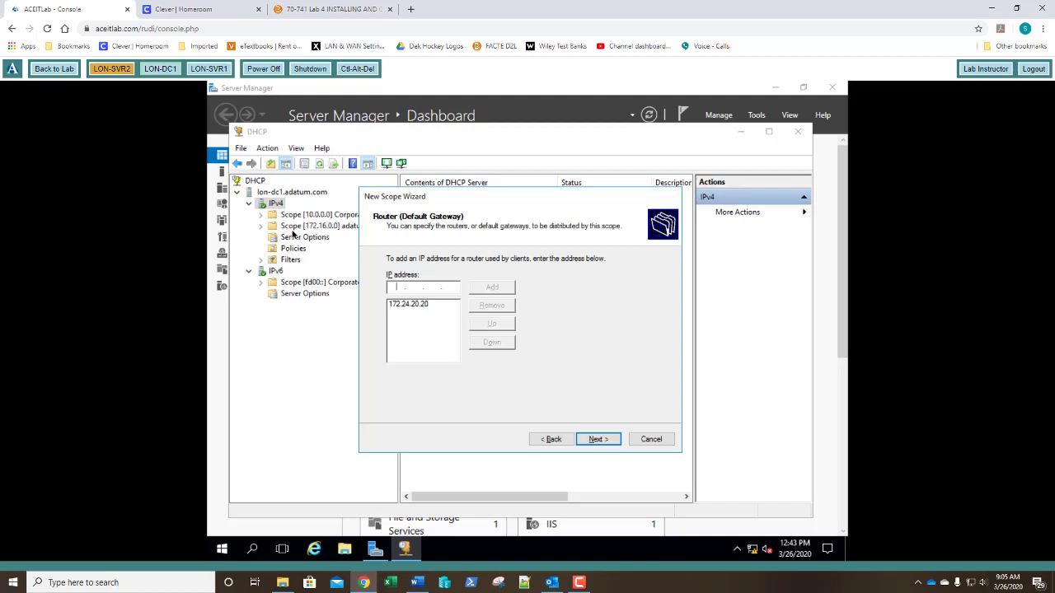
key(Return)
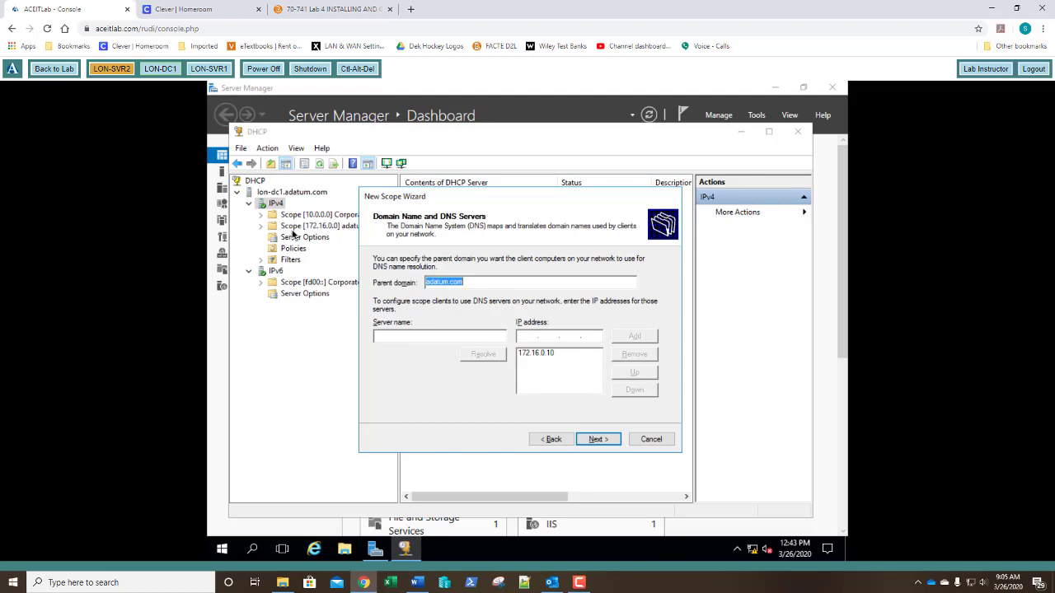
Accept the default DNS settings with no WINS servers and finish Scope1 with immediate activation
key(Return)
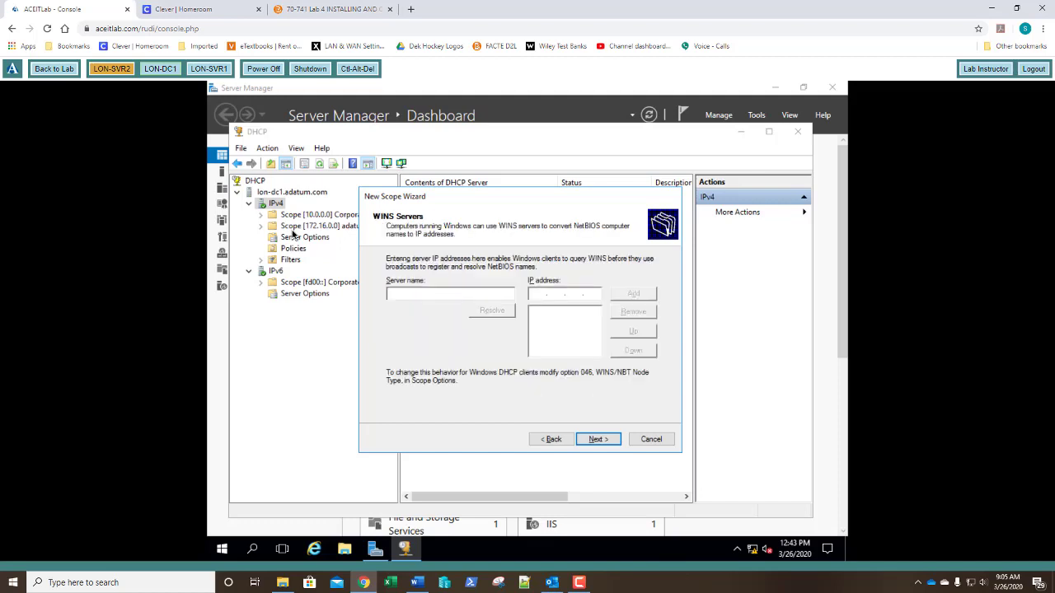
key(Return)
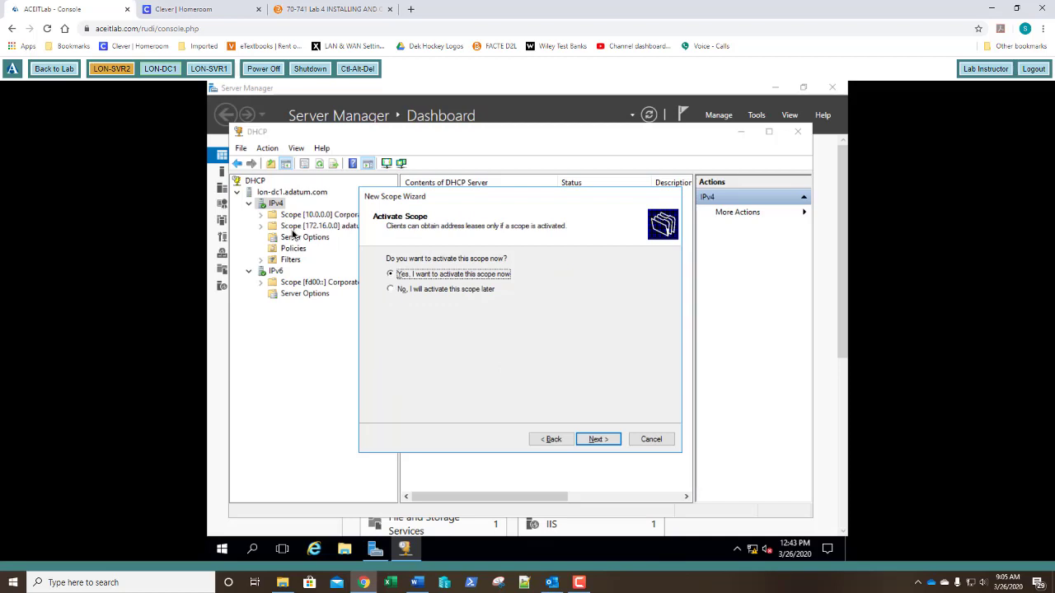
key(Return)
key(Return)
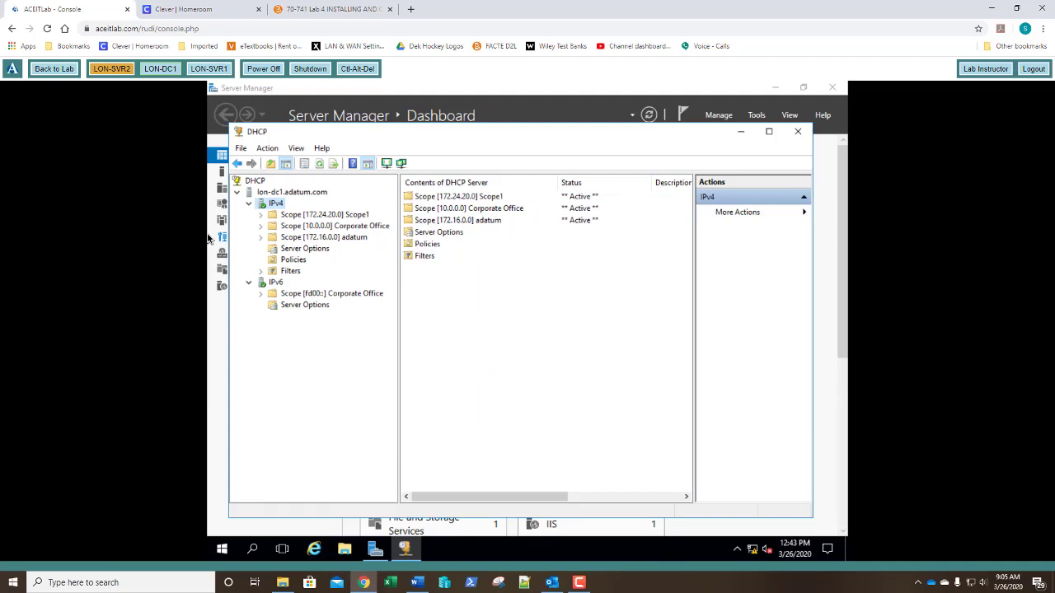
Start another new IPv4 scope on the same server and name it Scope2
right_click(278, 210)
click(298, 238)
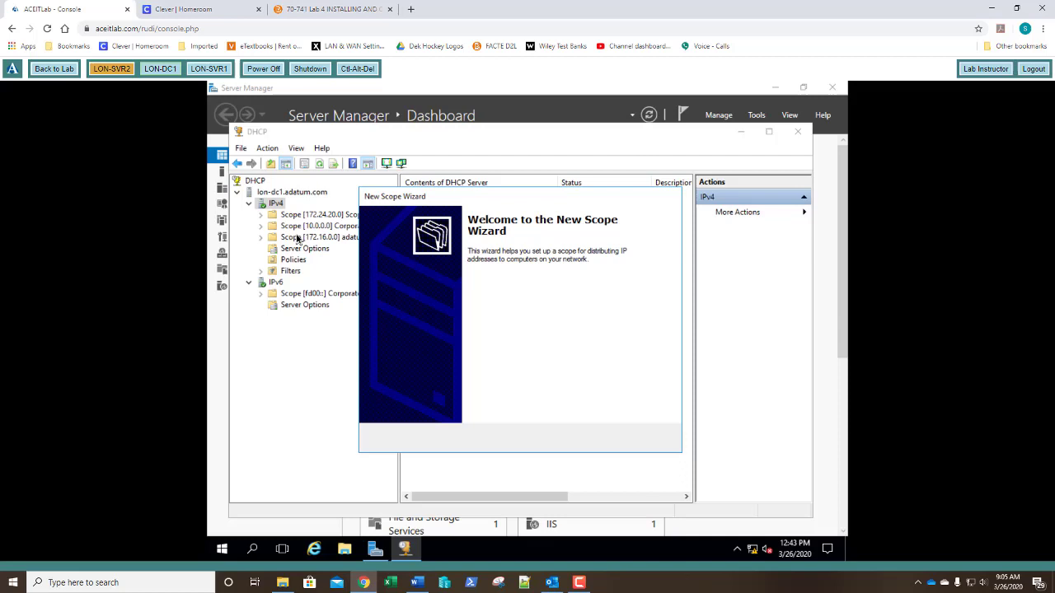
key(Return)
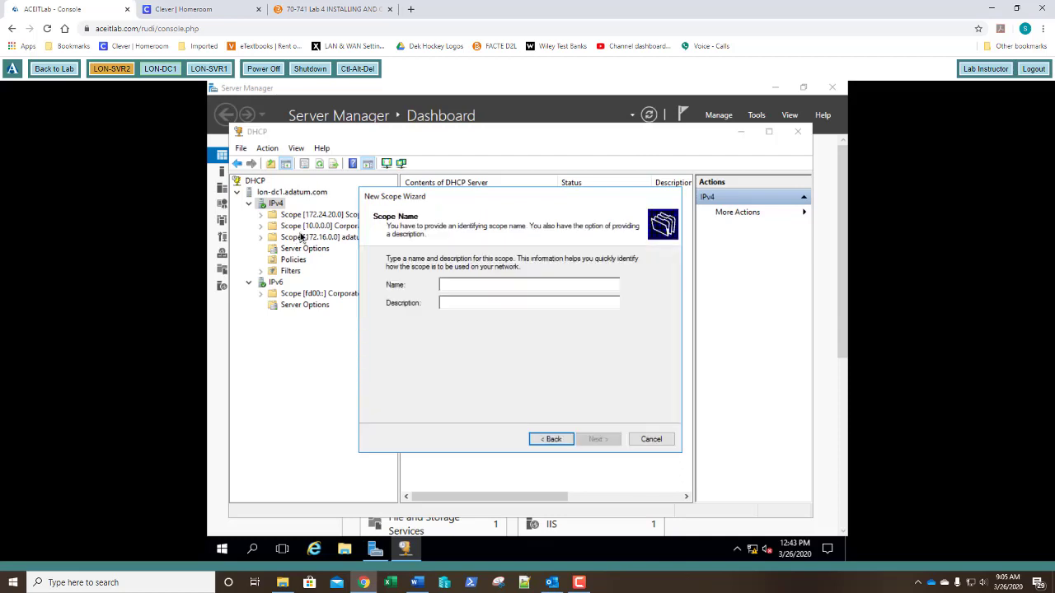
text(Scop)
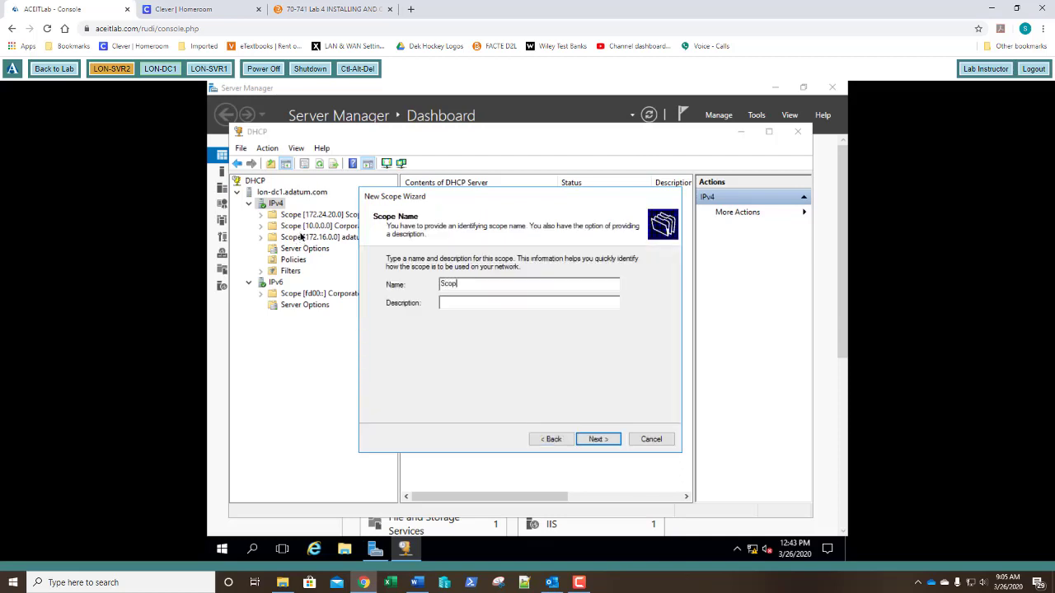
text(e2)
key(Return)
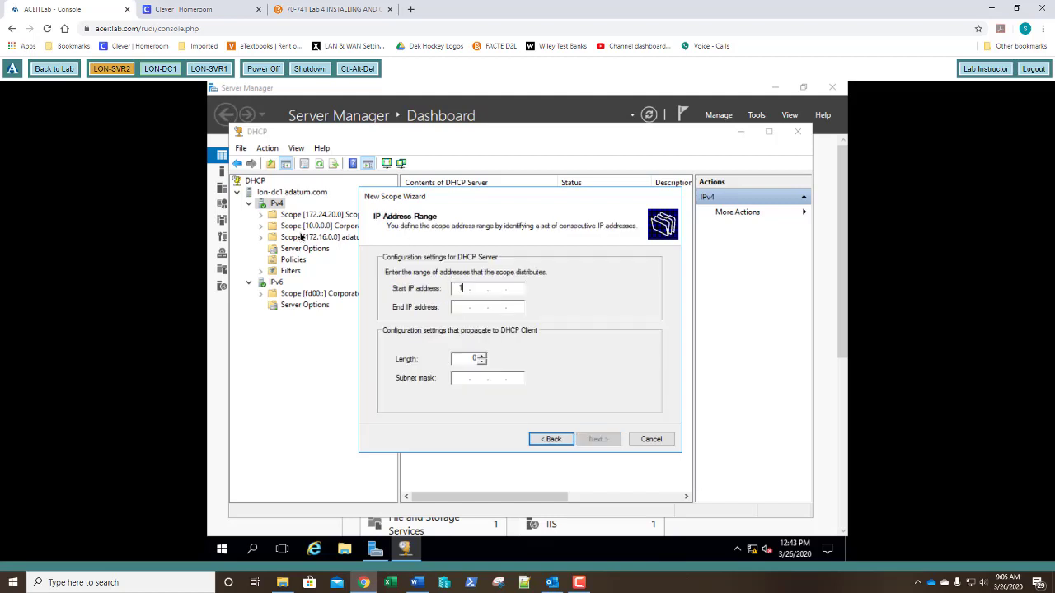
Set Scope2's address range to 172.24.21.50 through 172.24.21.240 with a subnet mask length of 24
text(172.24.)
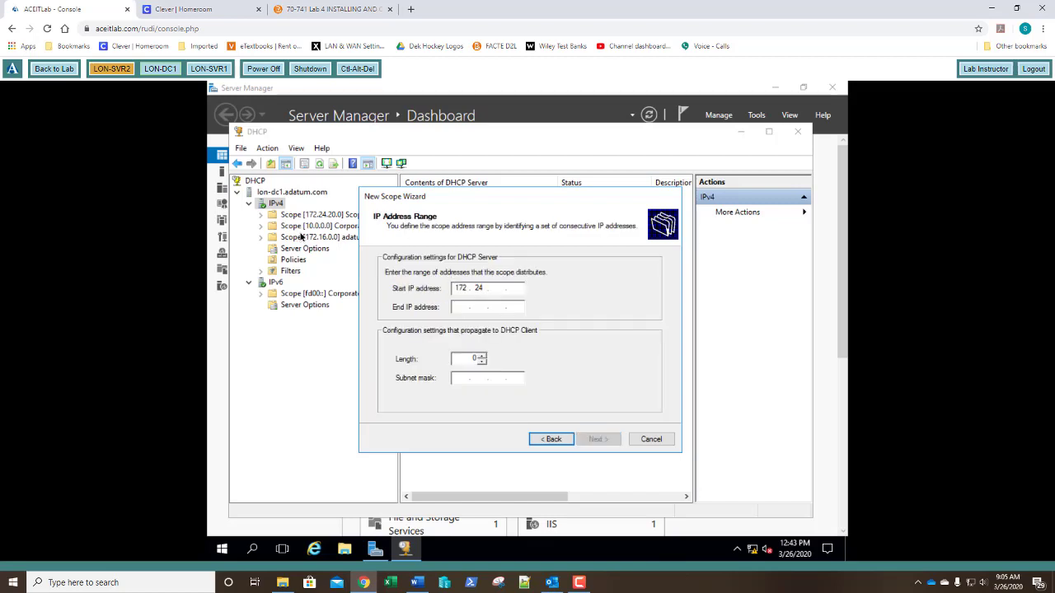
text(21.)
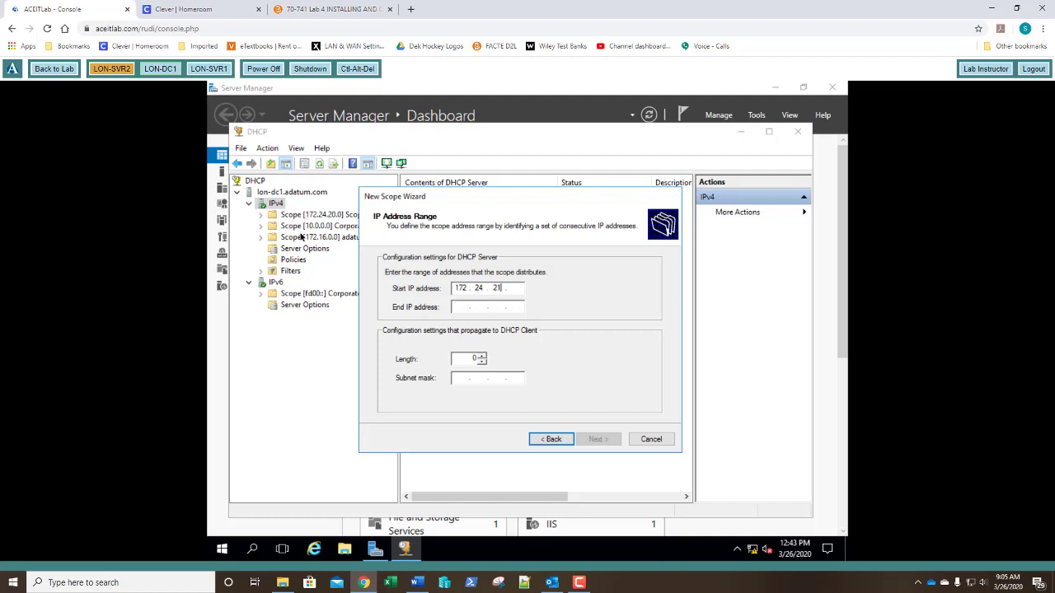
text(50)
key(Tab)
text(17)
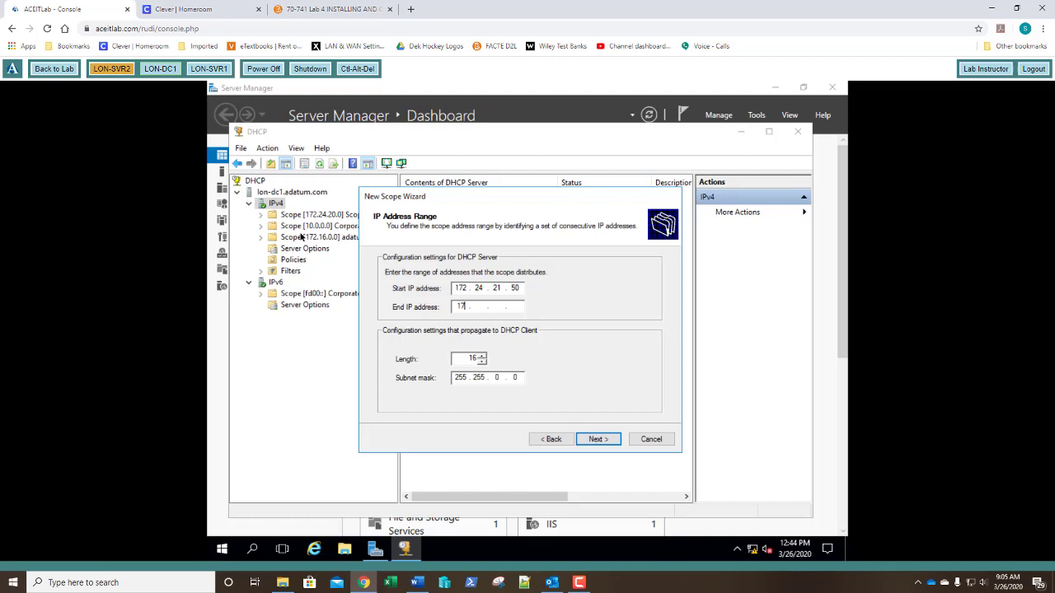
text(2.24.21.)
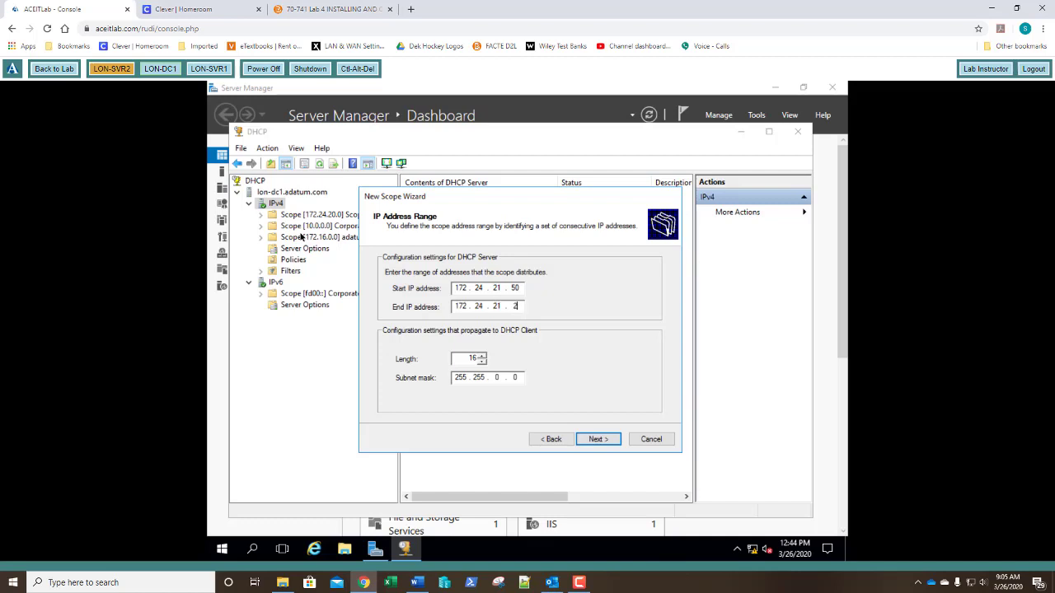
text(240)
key(Tab)
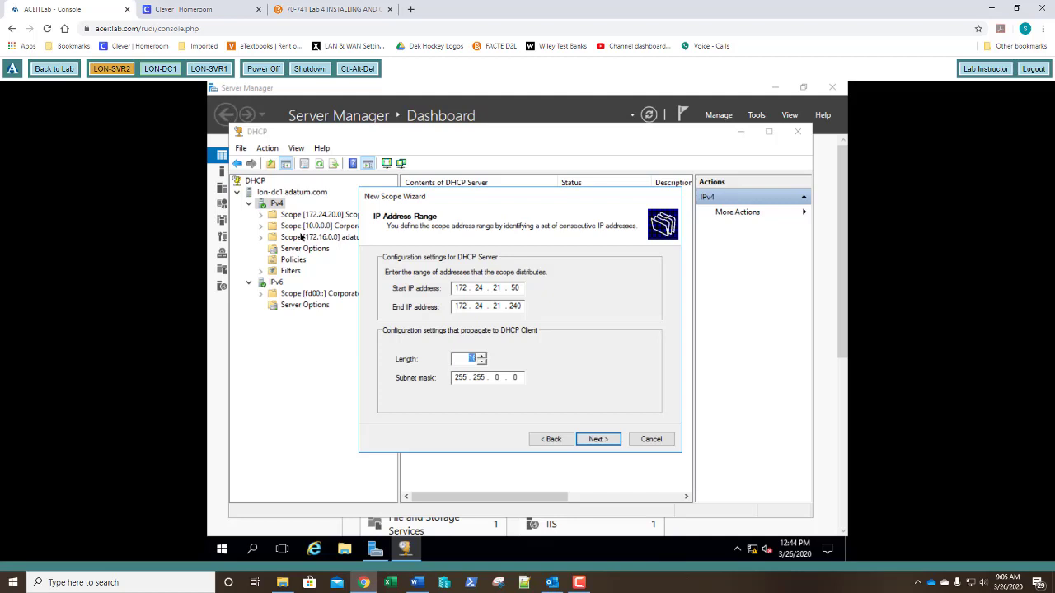
text(24)
key(Return)
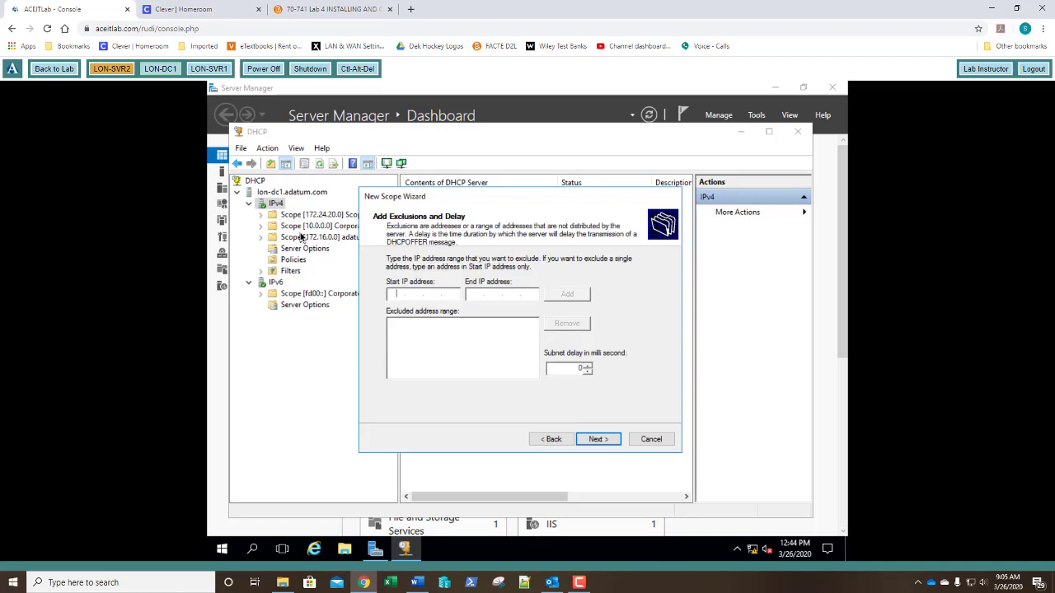
Leave Scope2 without address exclusions and set its lease duration to 3 days
key(Return)
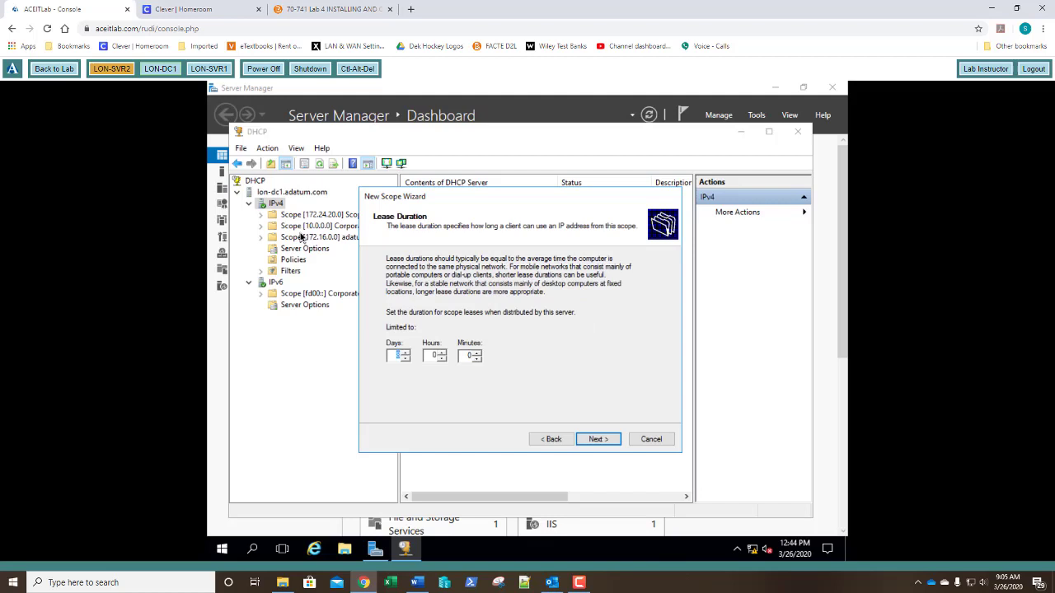
text(3)
key(Return)
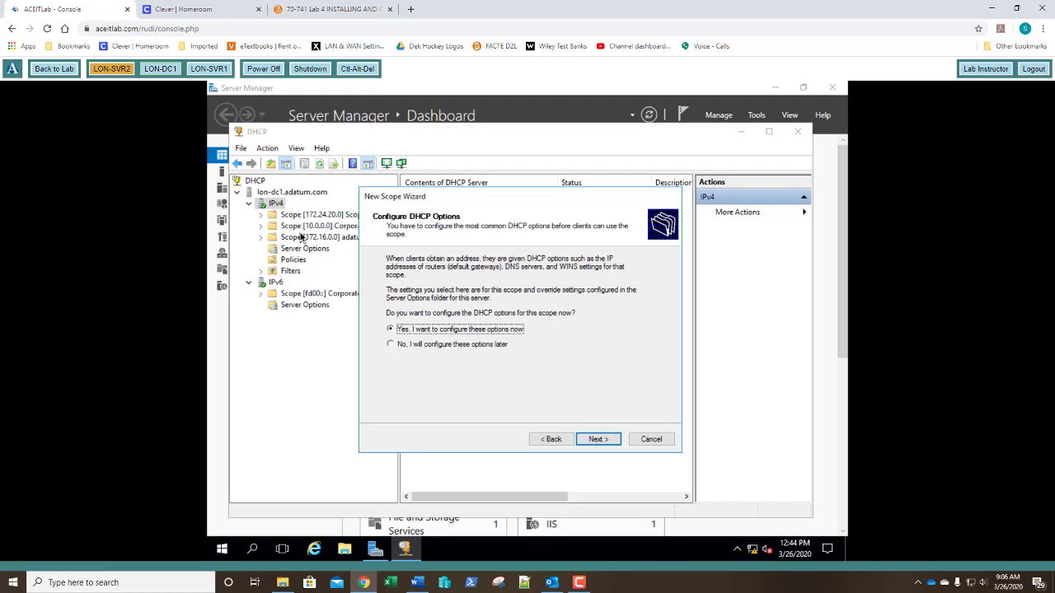
Choose to configure Scope2's DHCP options now and add 172.24.21.20 as its default gateway
key(Return)
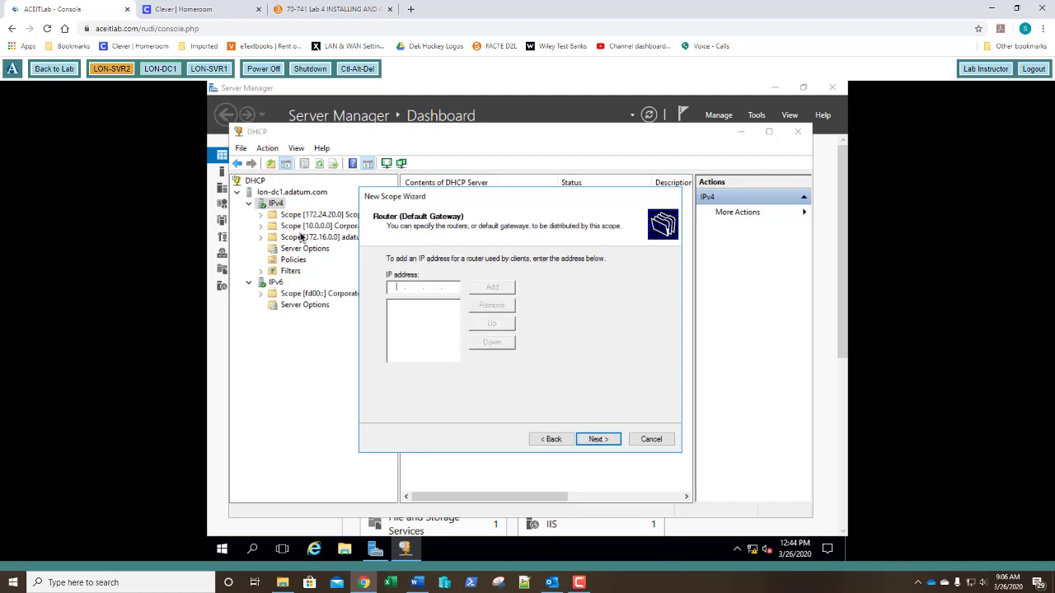
text(172.24.21.20)
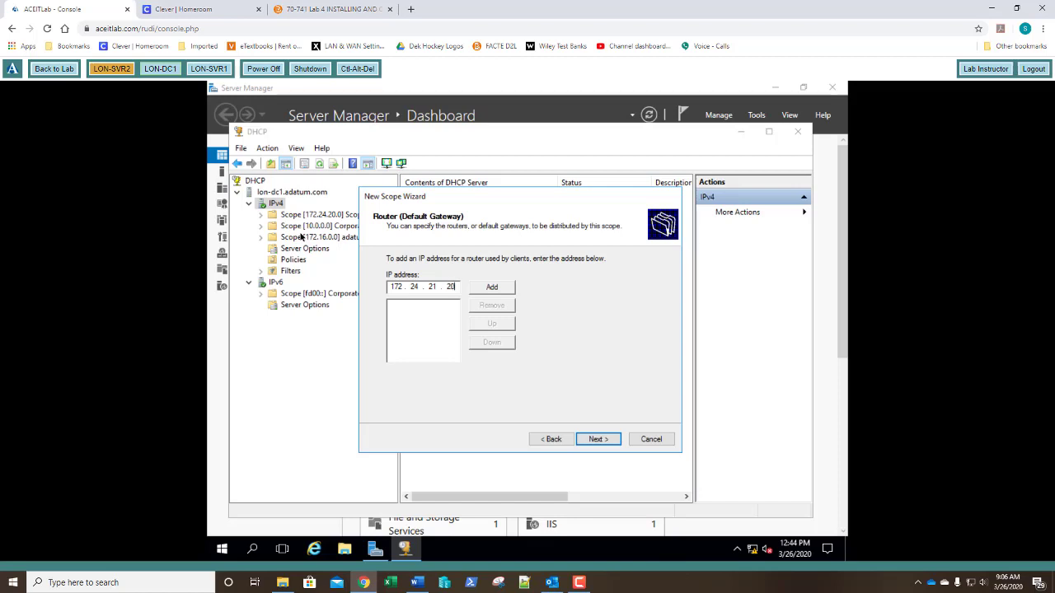
key(Return)
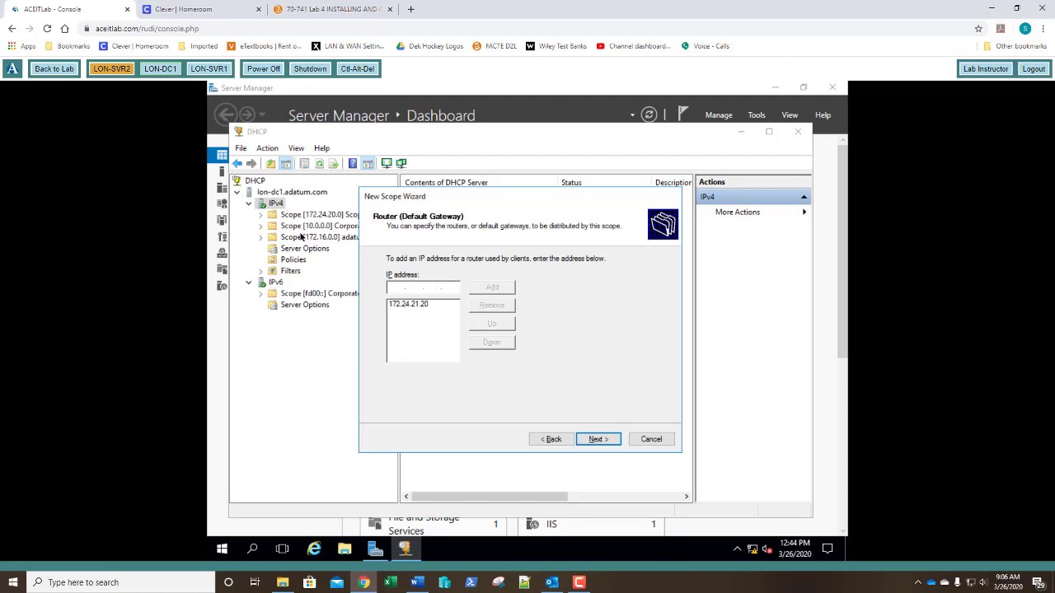
key(Return)
Finish Scope2 without WINS servers and activate the scope now
key(Return)
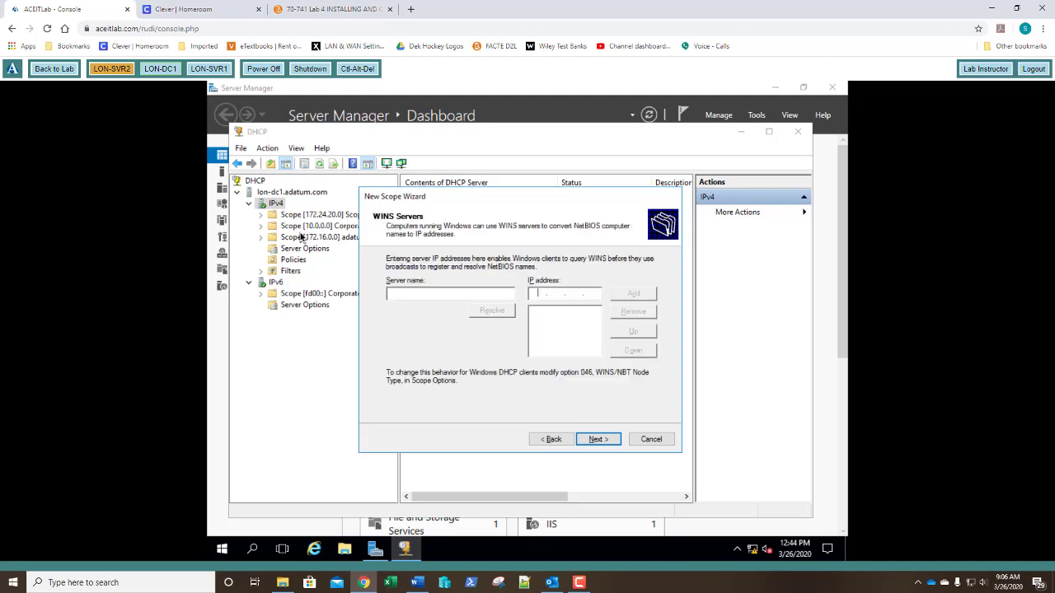
key(Return)
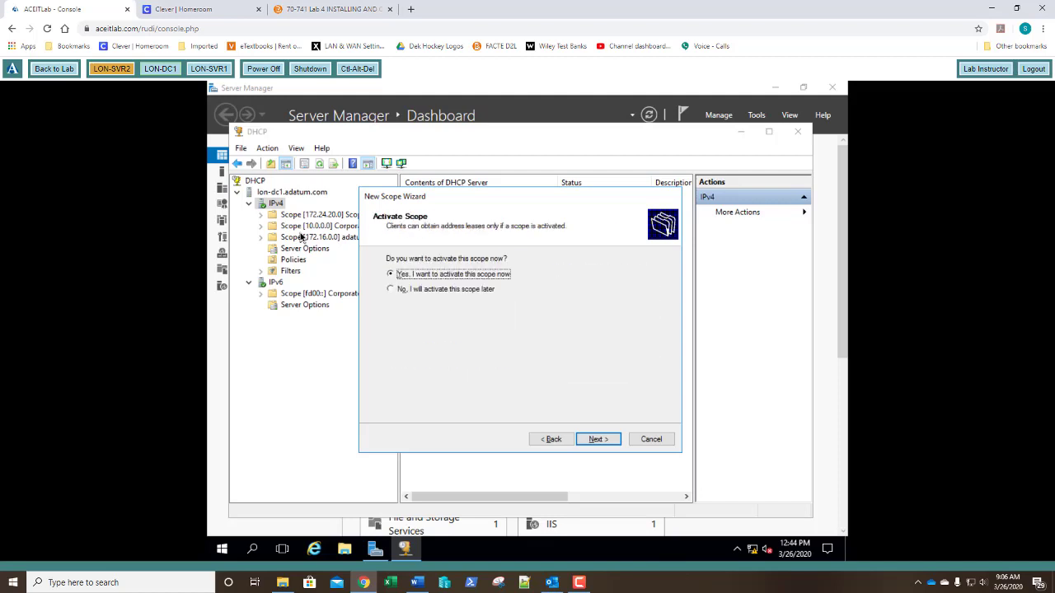
key(Return)
key(Return)
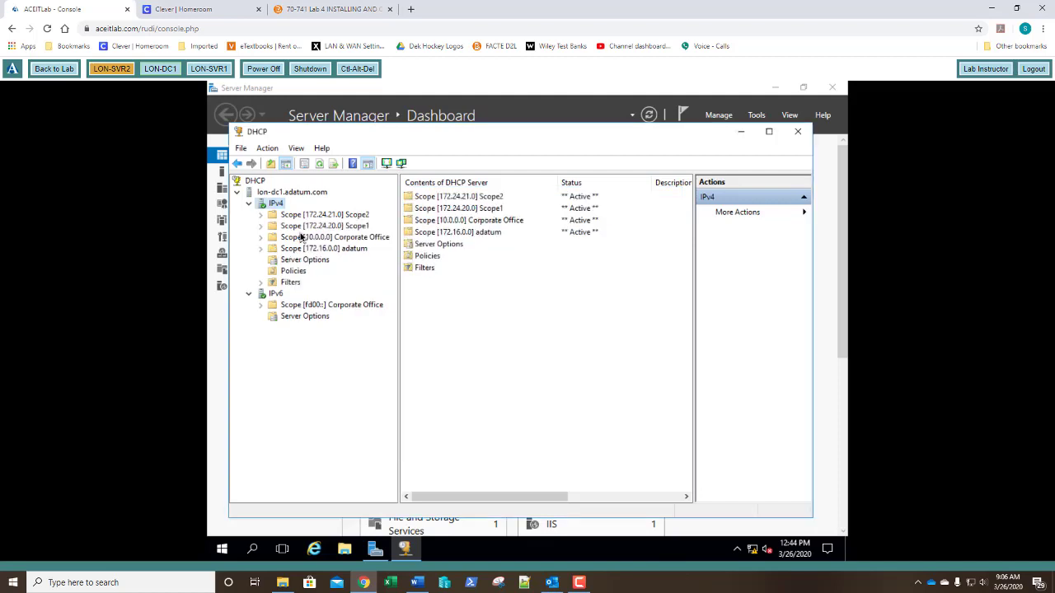
Start a new superscope under IPv4 and name it Super1
right_click(274, 208)
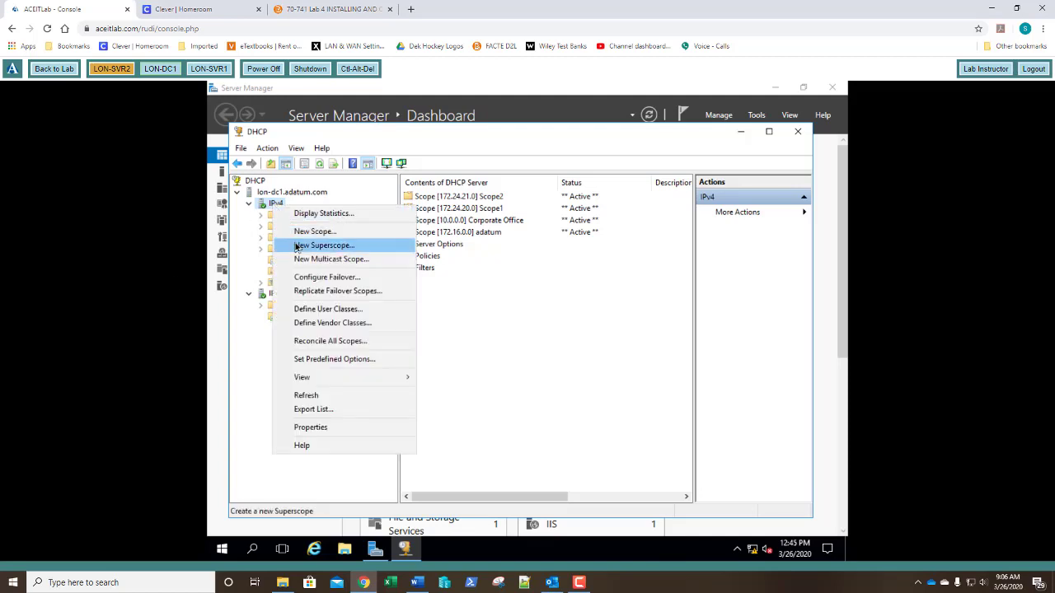
click(323, 246)
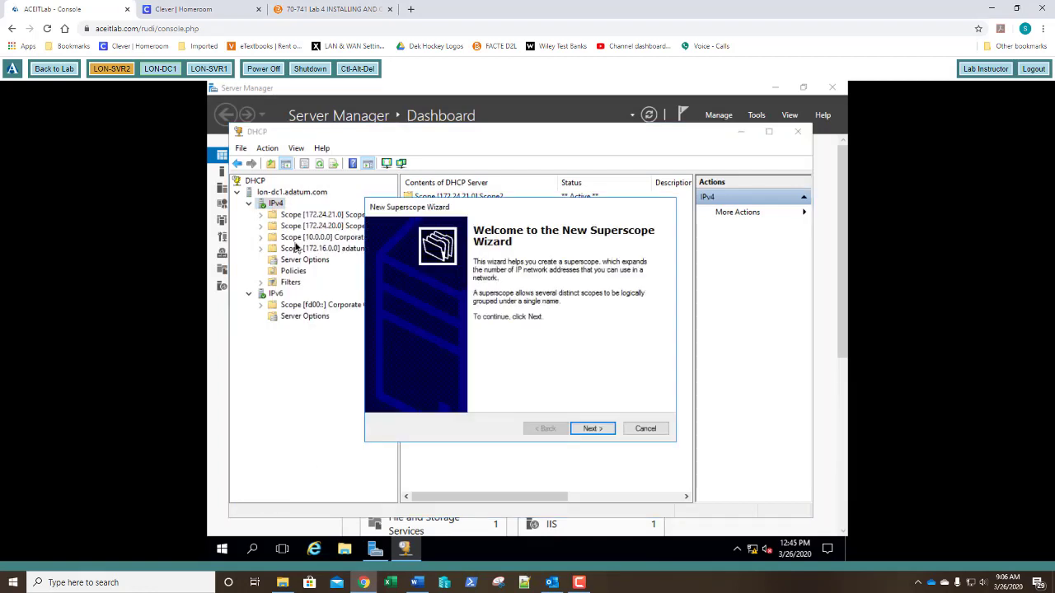
key(Return)
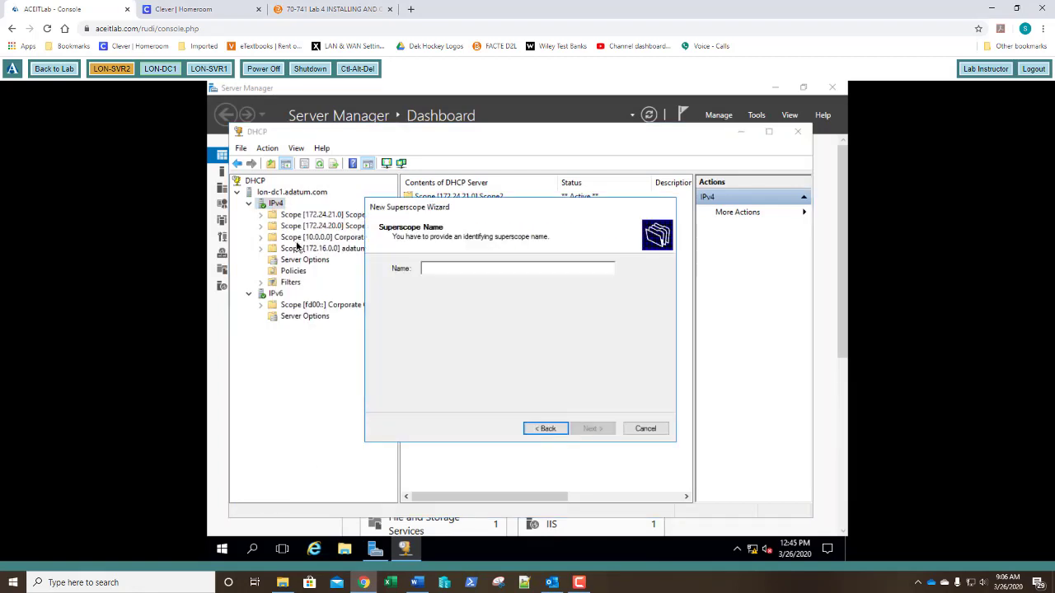
text(Super1)
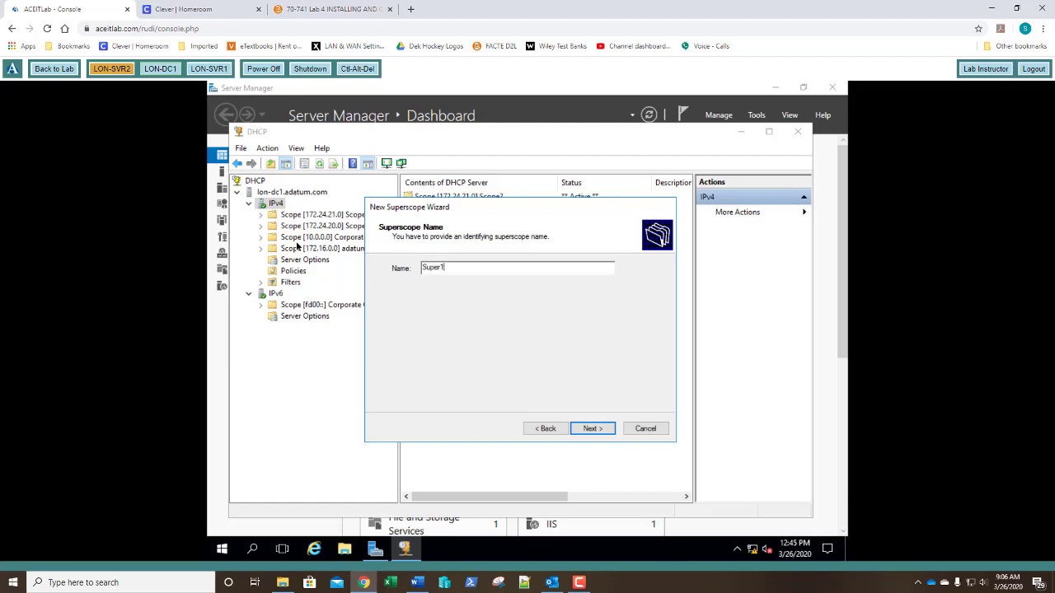
key(Return)
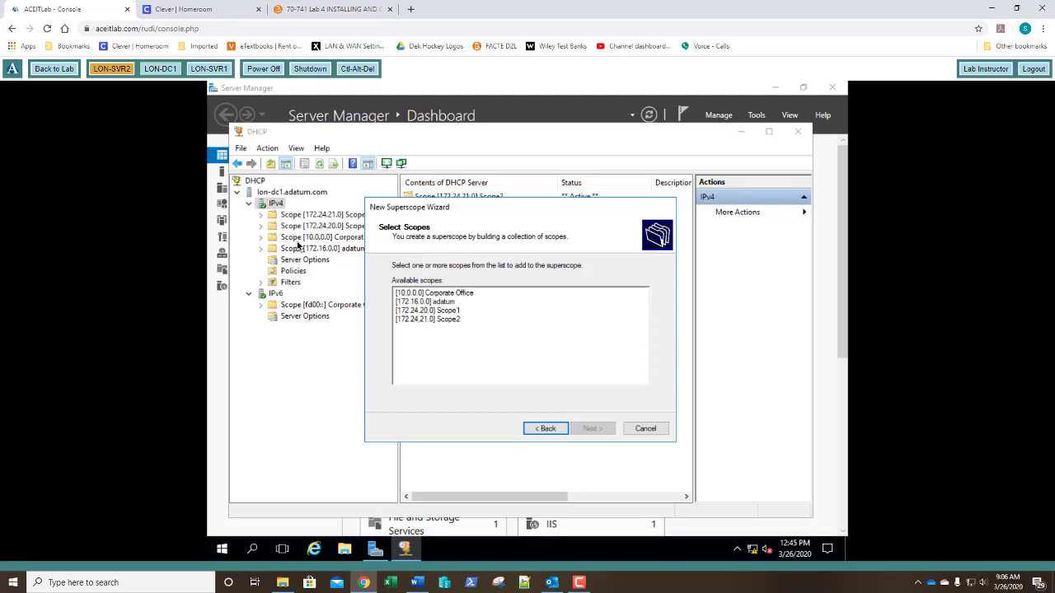
Include Scope1 and Scope2 in the Super1 superscope and finish creating it
click(412, 311)
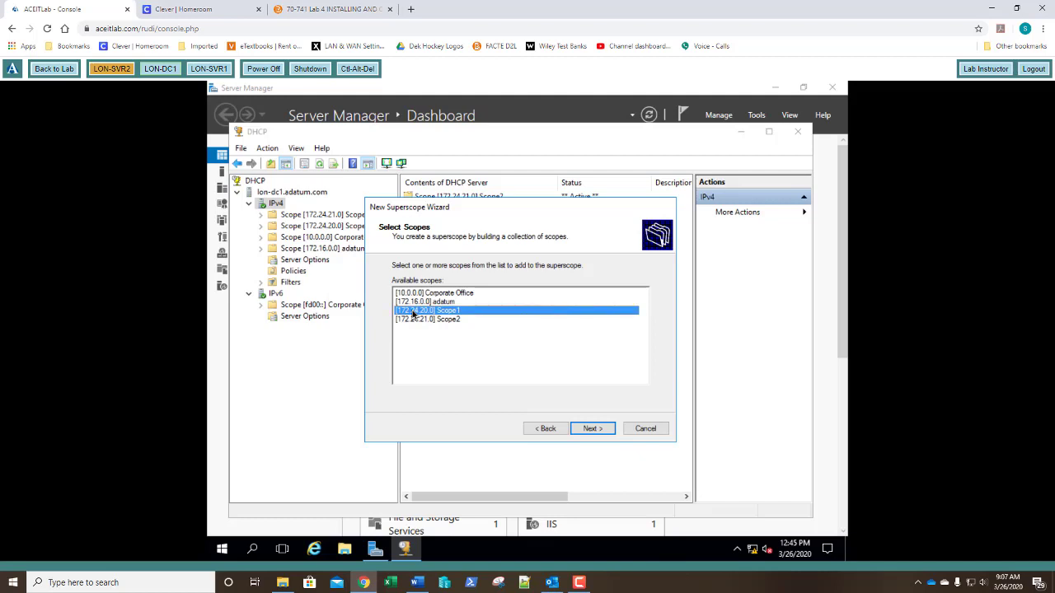
ctrl+click(432, 321)
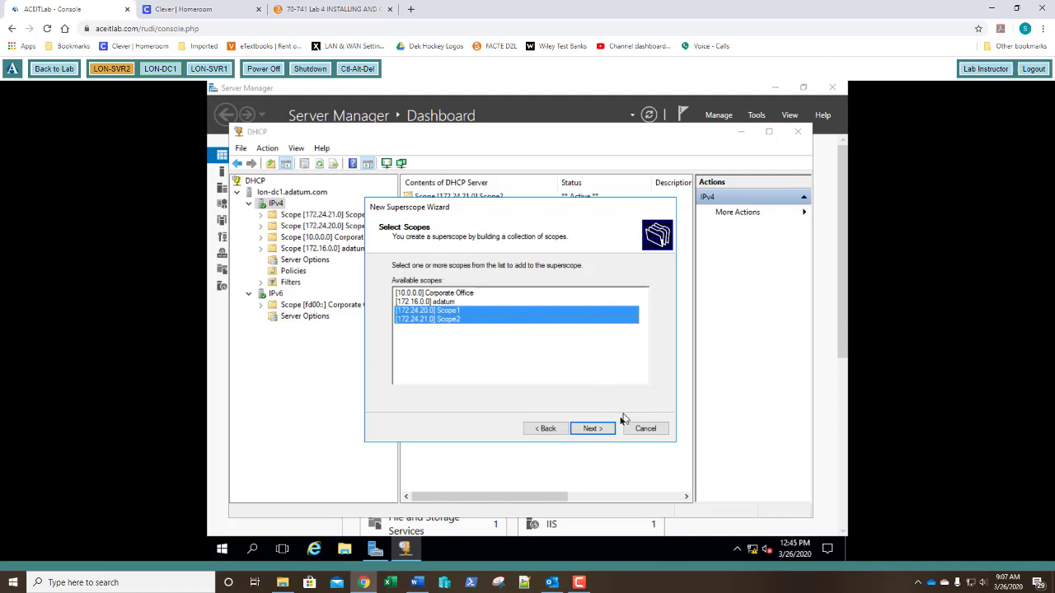
click(592, 429)
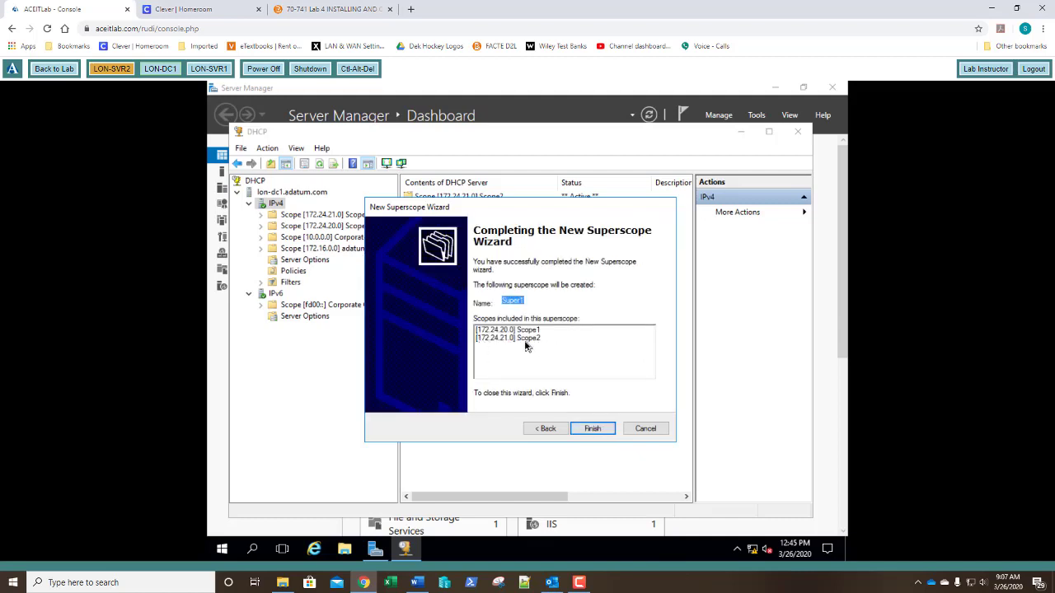
click(592, 429)
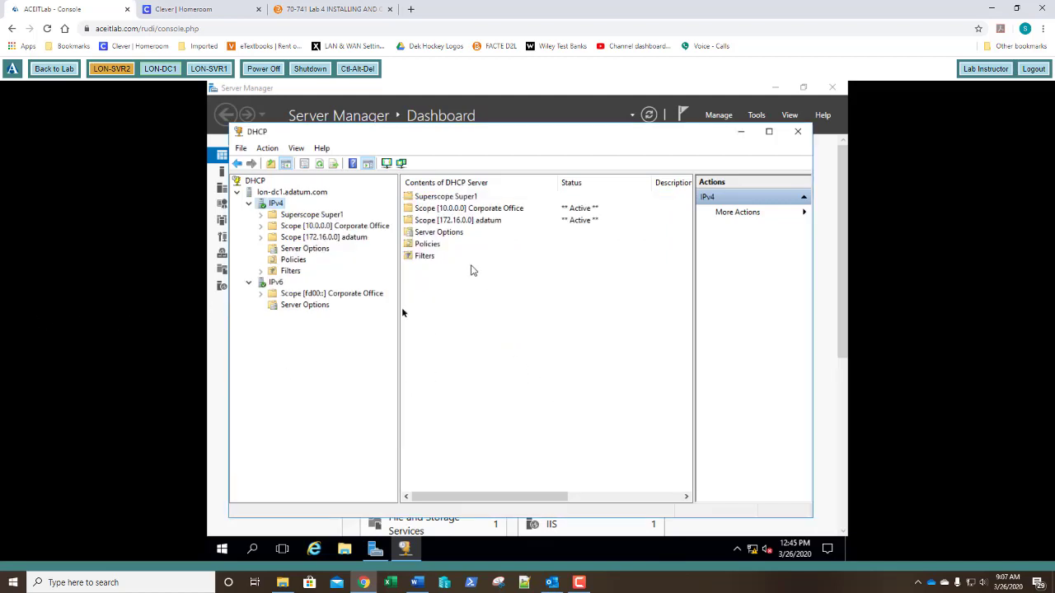
Expand the Super1 superscope and review its address statistics
double_click(289, 215)
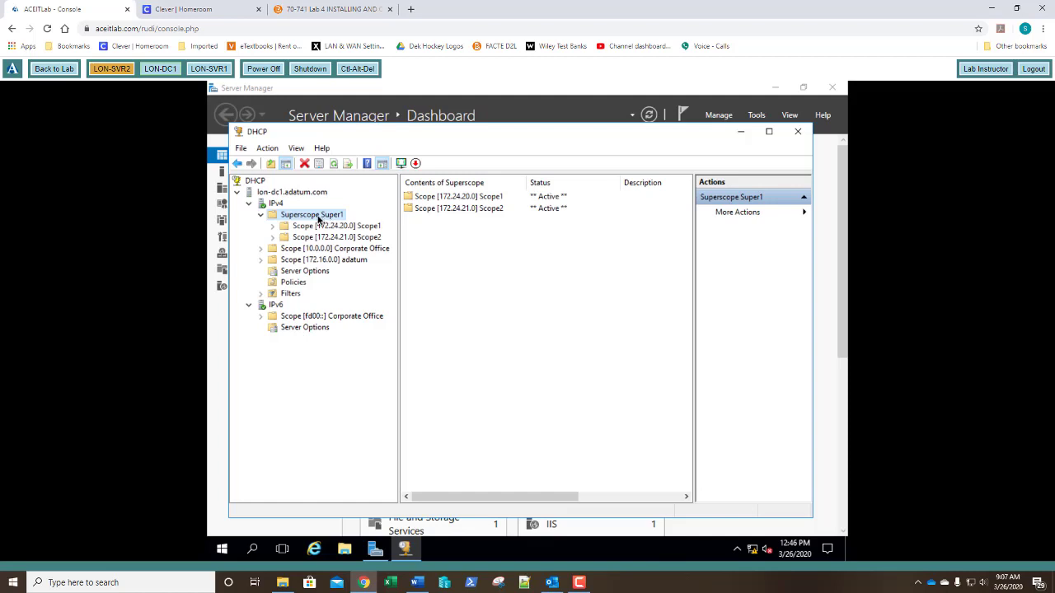
right_click(318, 218)
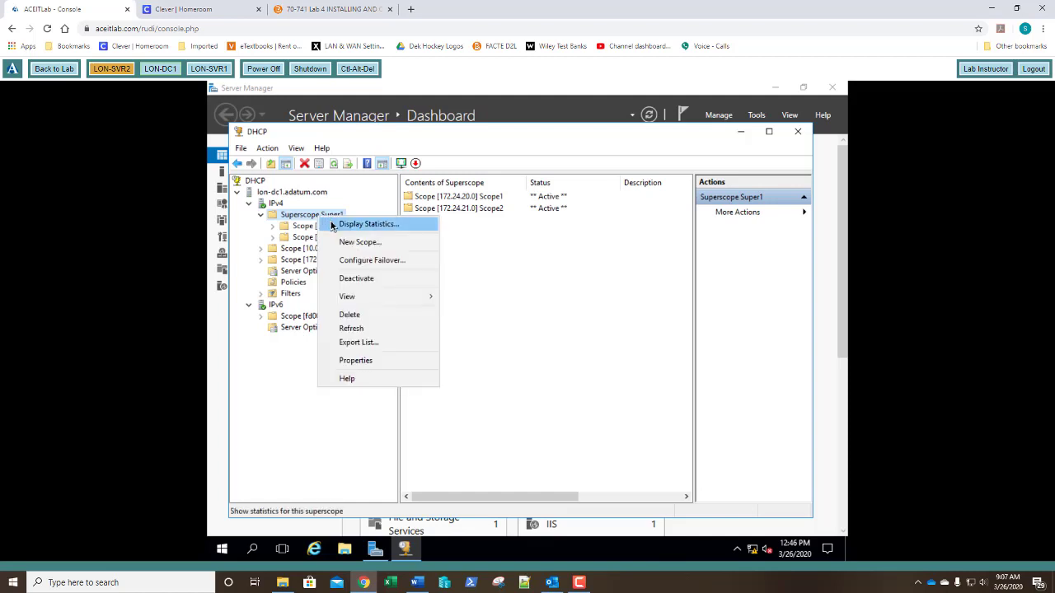
click(331, 225)
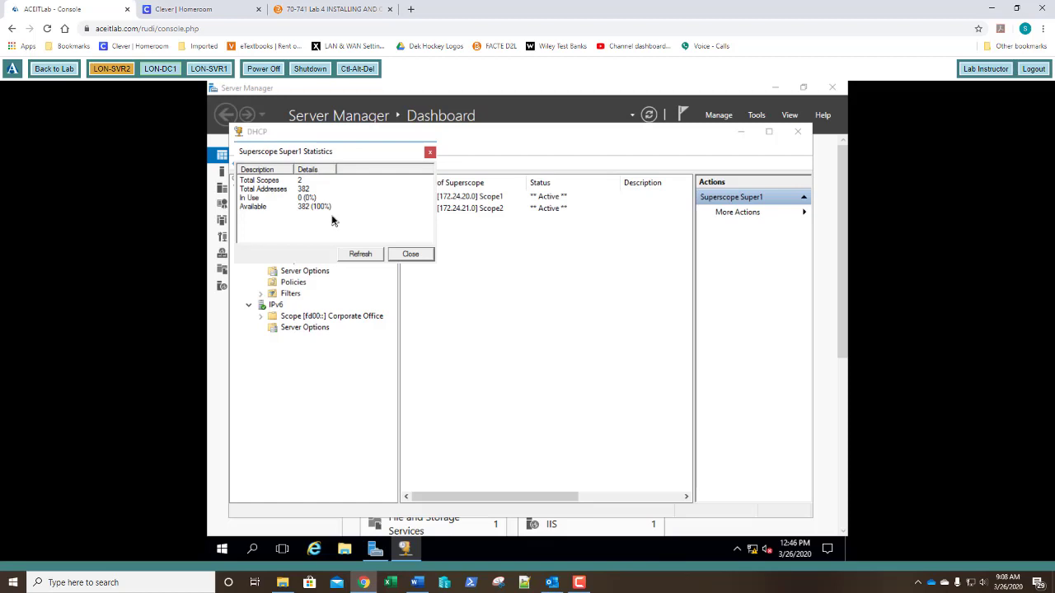
click(402, 257)
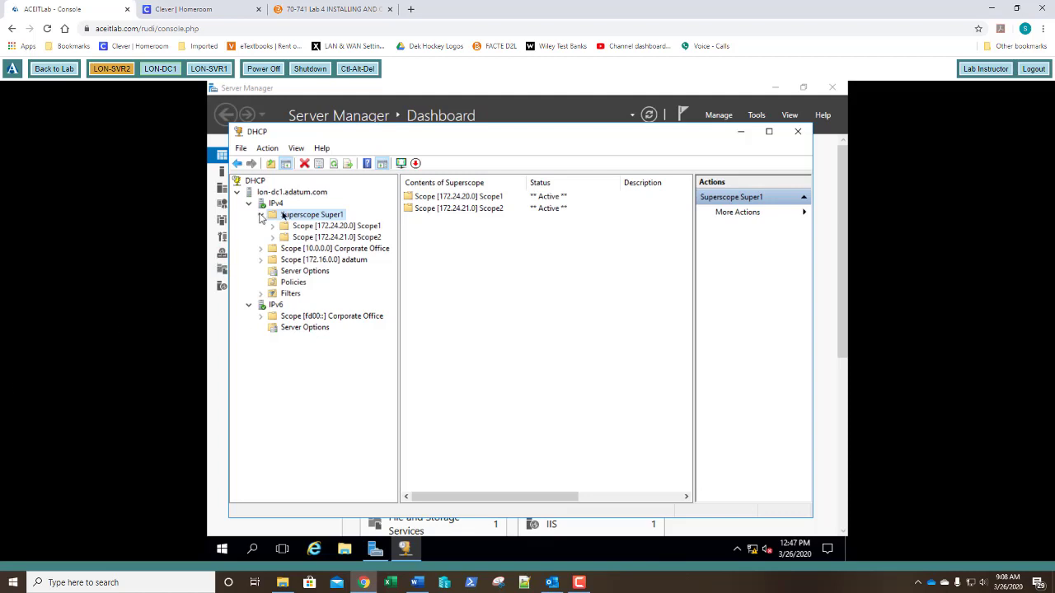
Start a new multicast scope under IPv4 and name it Multicast Scope1
right_click(280, 204)
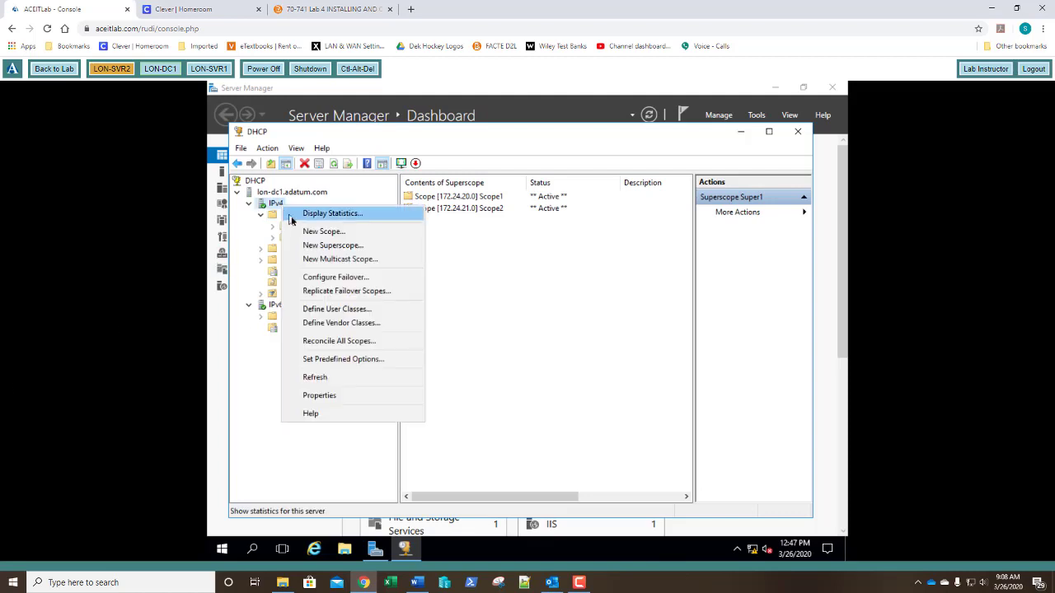
click(299, 261)
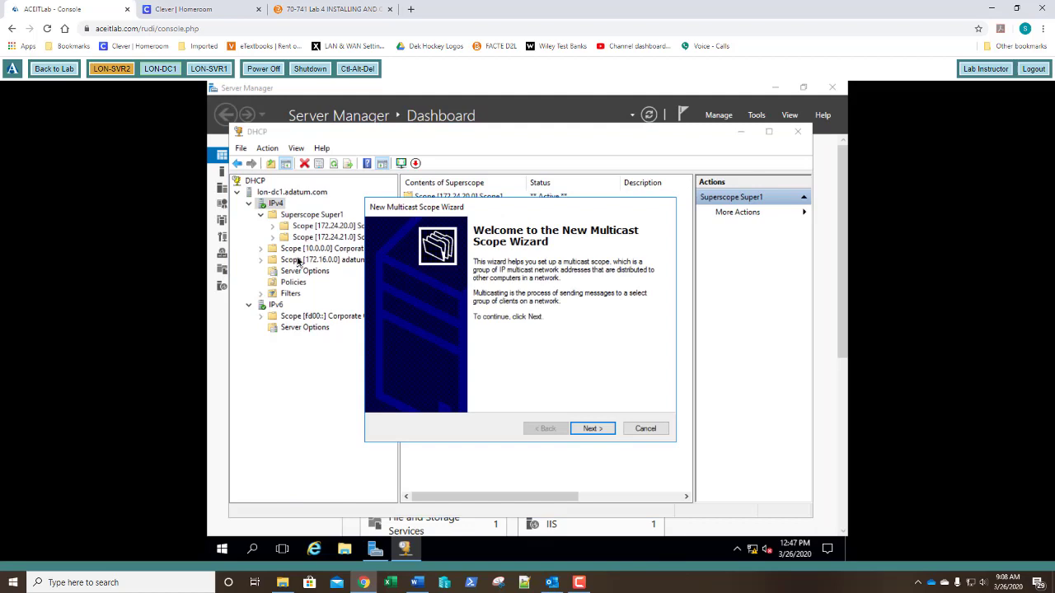
key(Return)
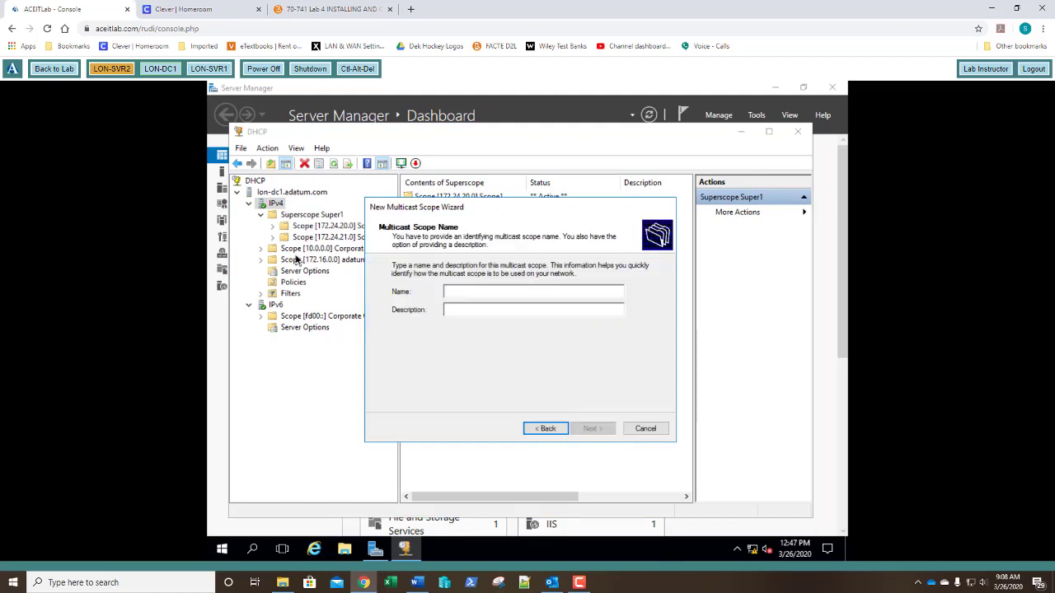
text(Mult)
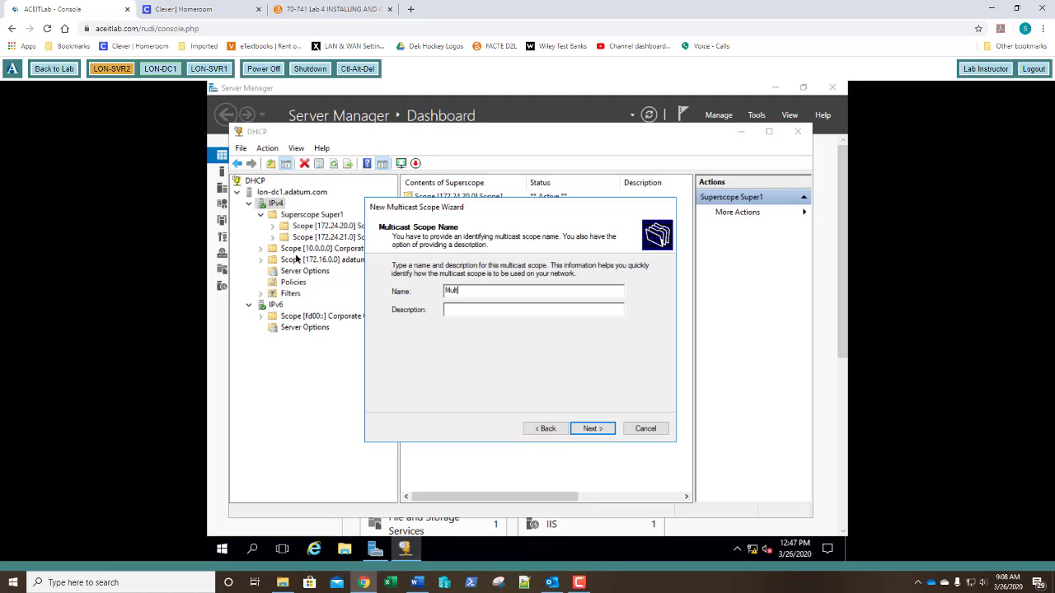
text(icast Scope)
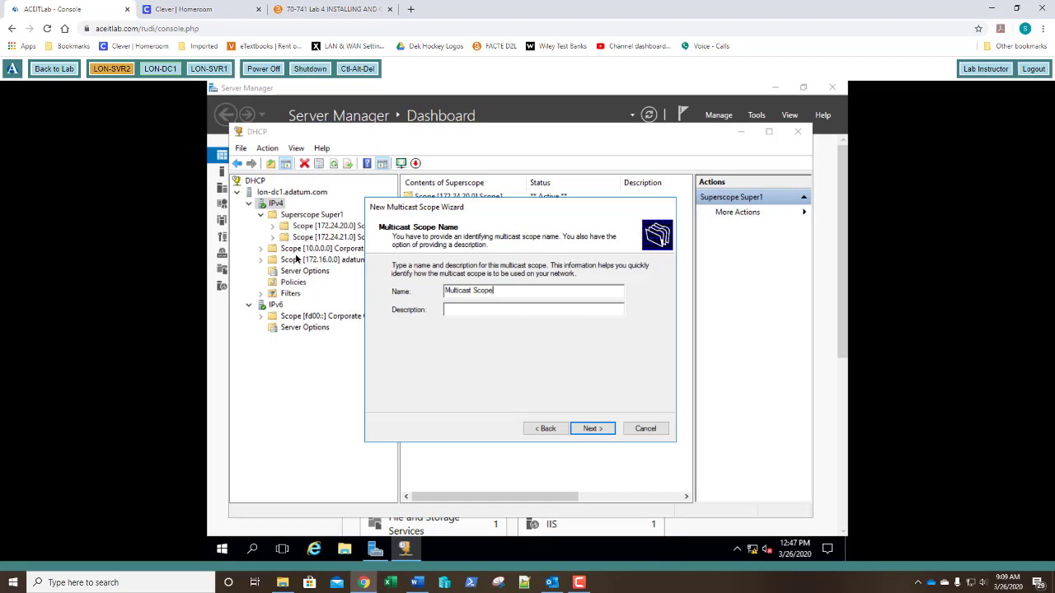
text(1)
key(Return)
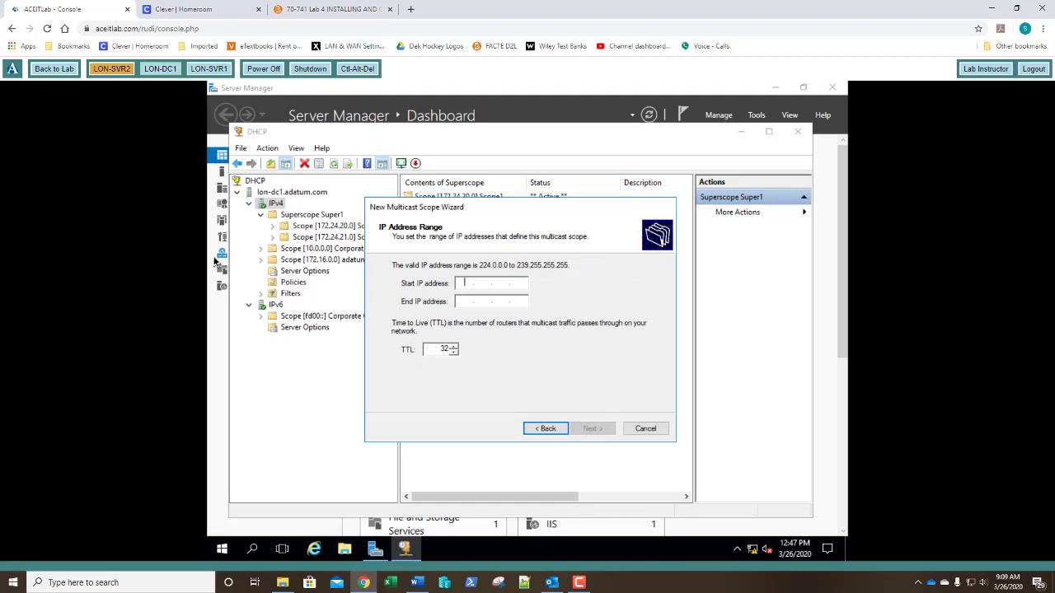
Set the multicast scope's address range to 224.0.0.0 through 224.255.255.255, keeping the TTL of 32
text(224.00)
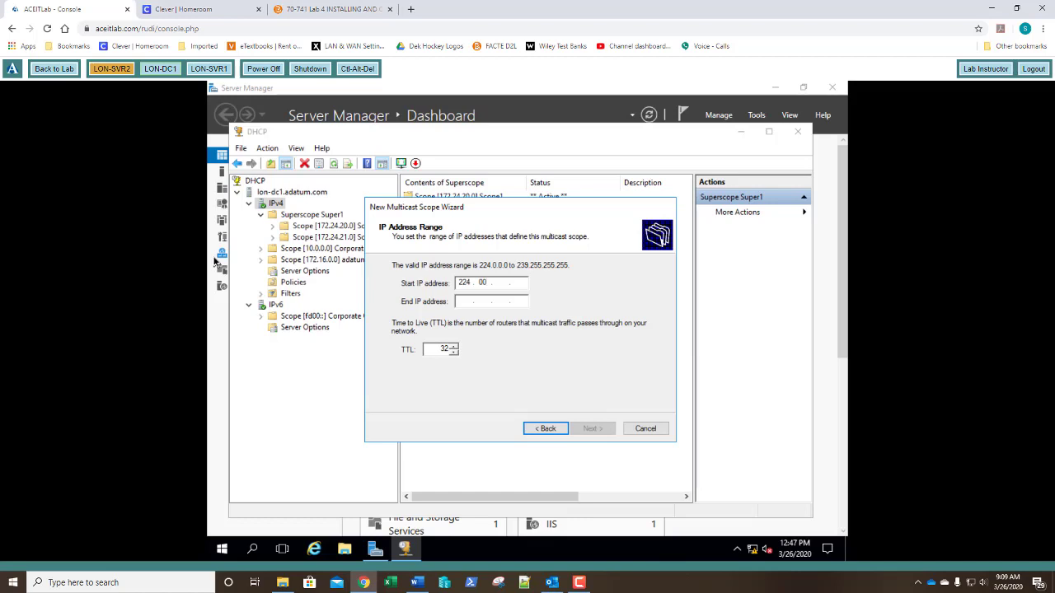
text(.0.0)
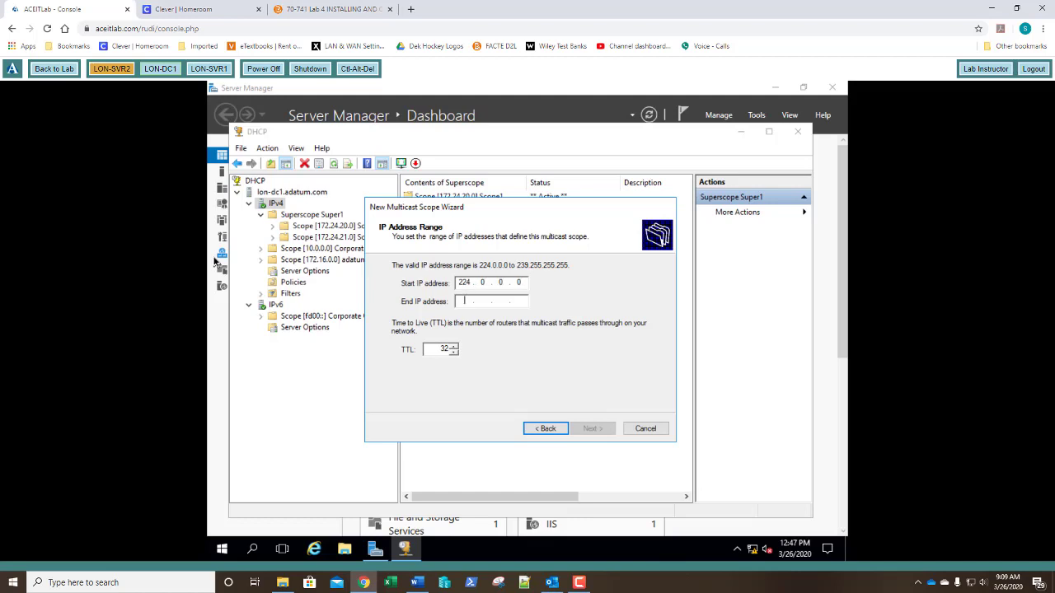
text(2)
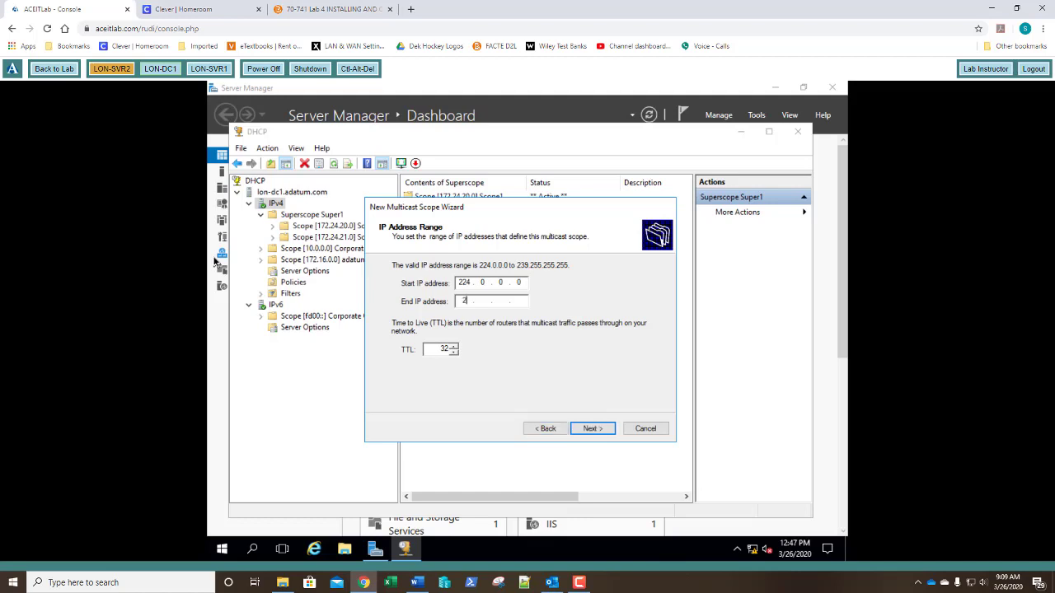
text(24)
text(255.255.255)
key(Return)
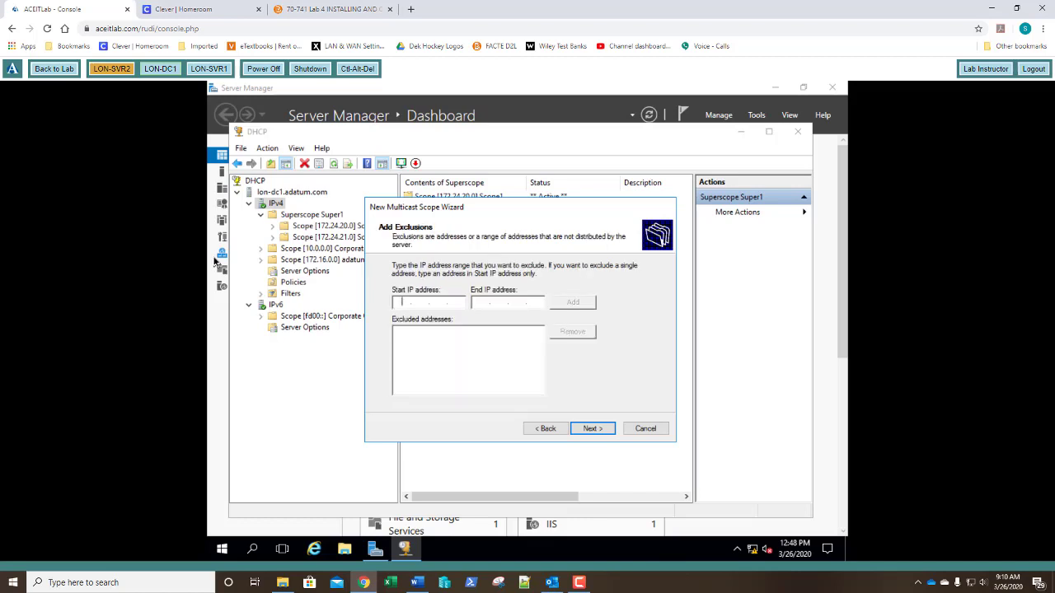
Finish the multicast scope with no exclusions and a 30-day lease duration, activating it now
key(Return)
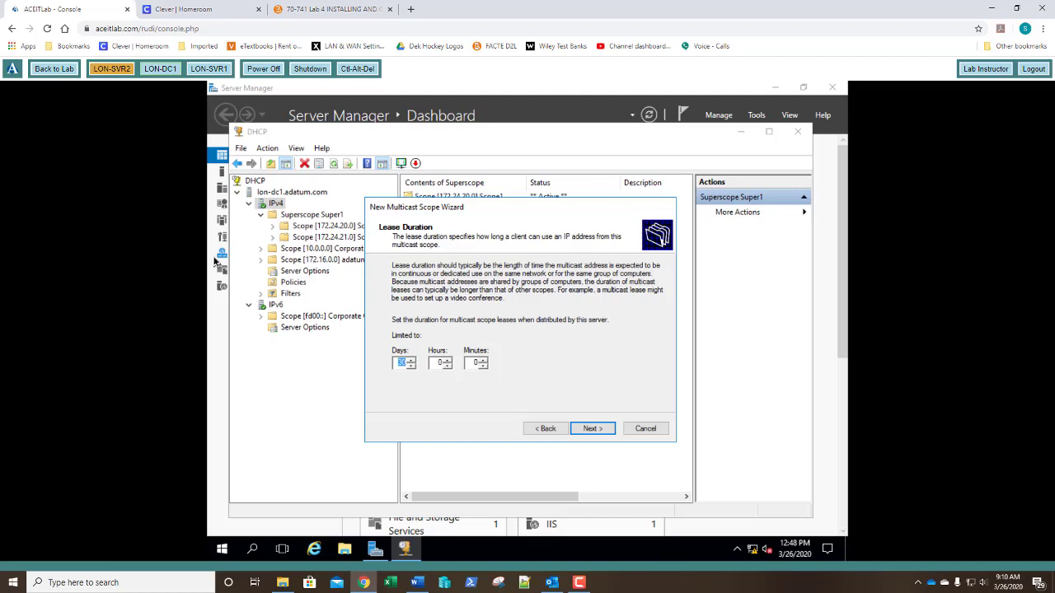
key(Return)
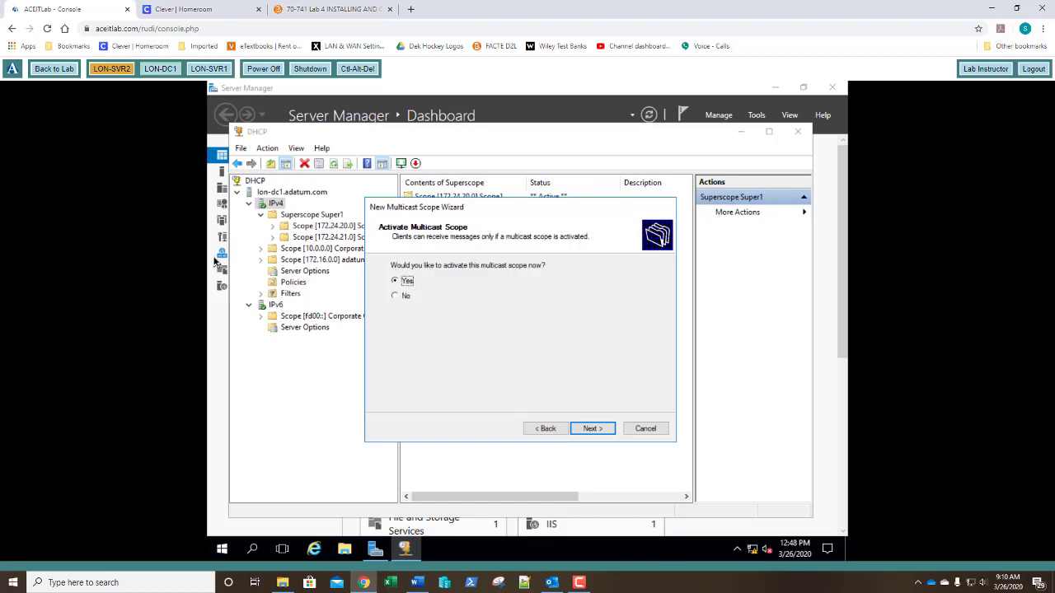
key(Return)
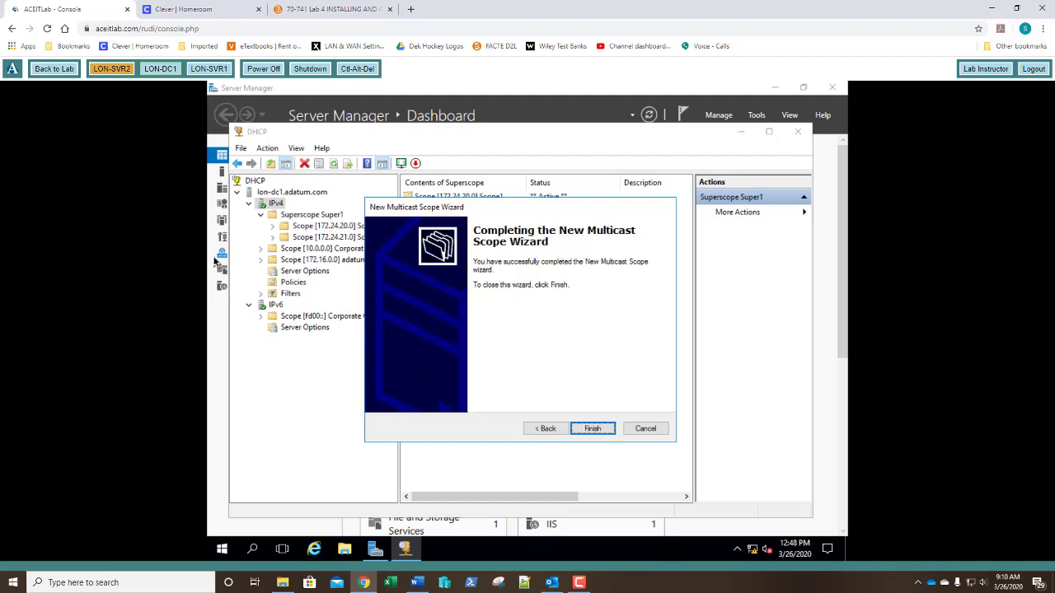
key(Return)
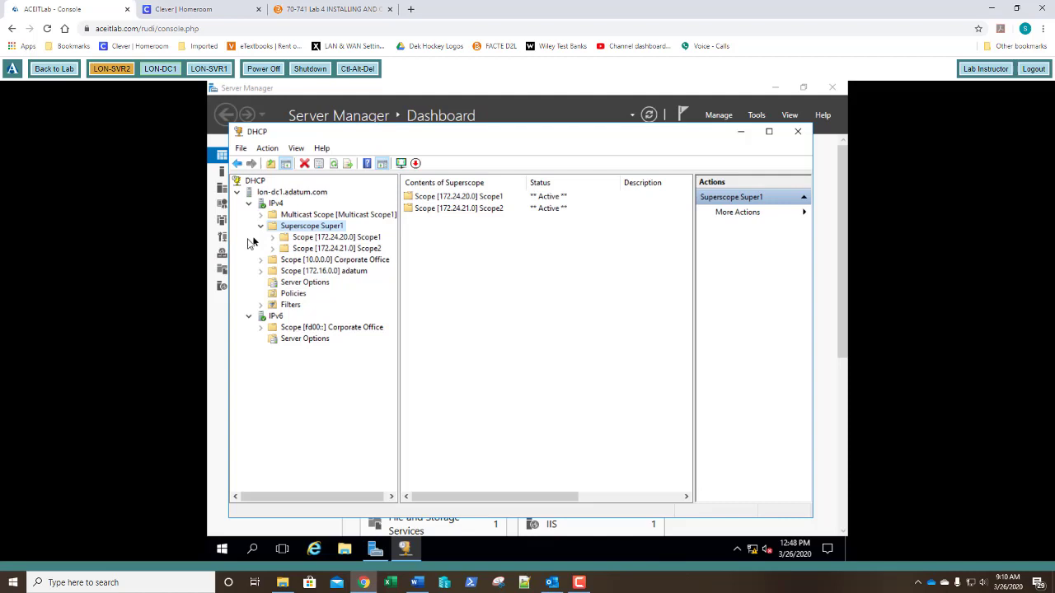
Expand Multicast Scope1 and examine its address pool
double_click(279, 217)
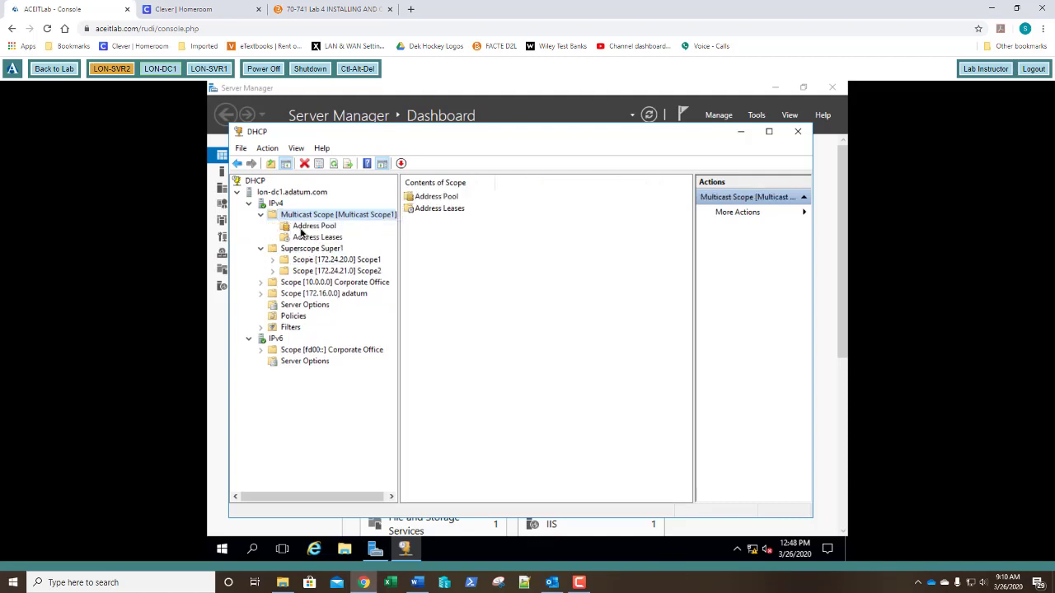
click(301, 230)
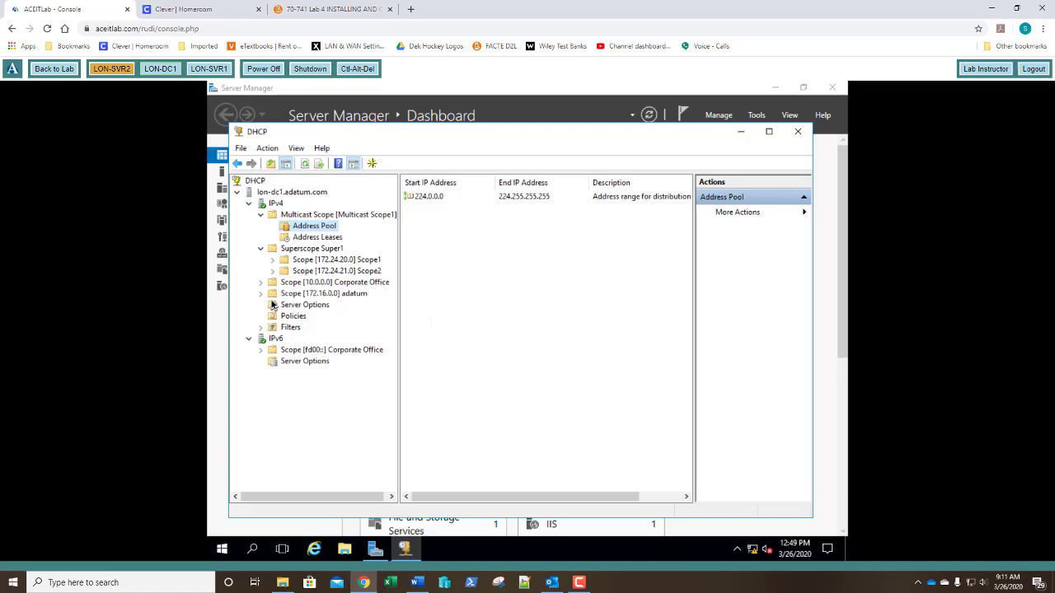
Start a new IPv4 scope on lon-dc1 and name it NormalScope
right_click(276, 204)
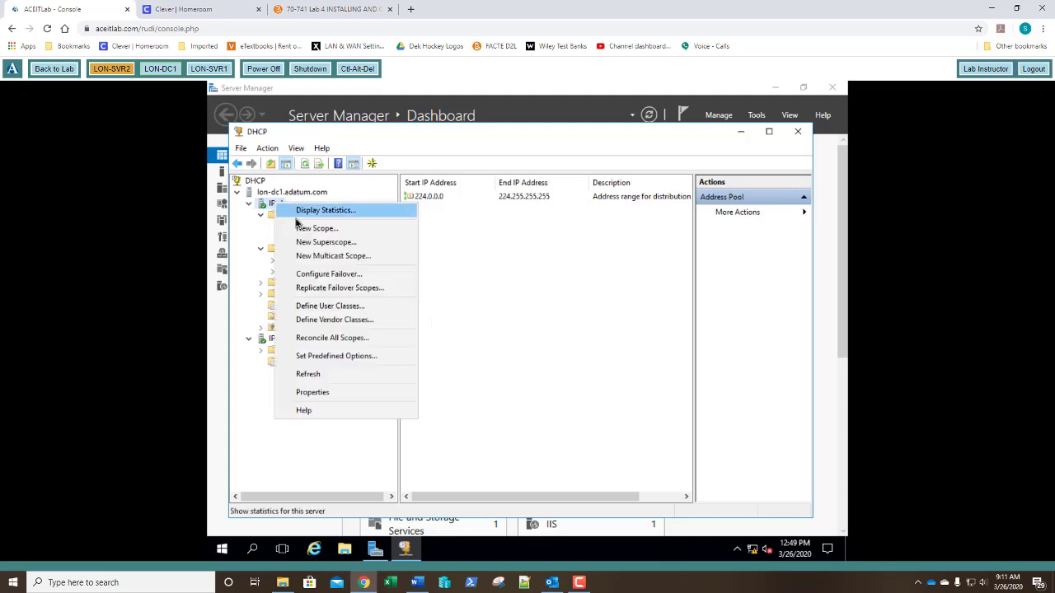
click(300, 228)
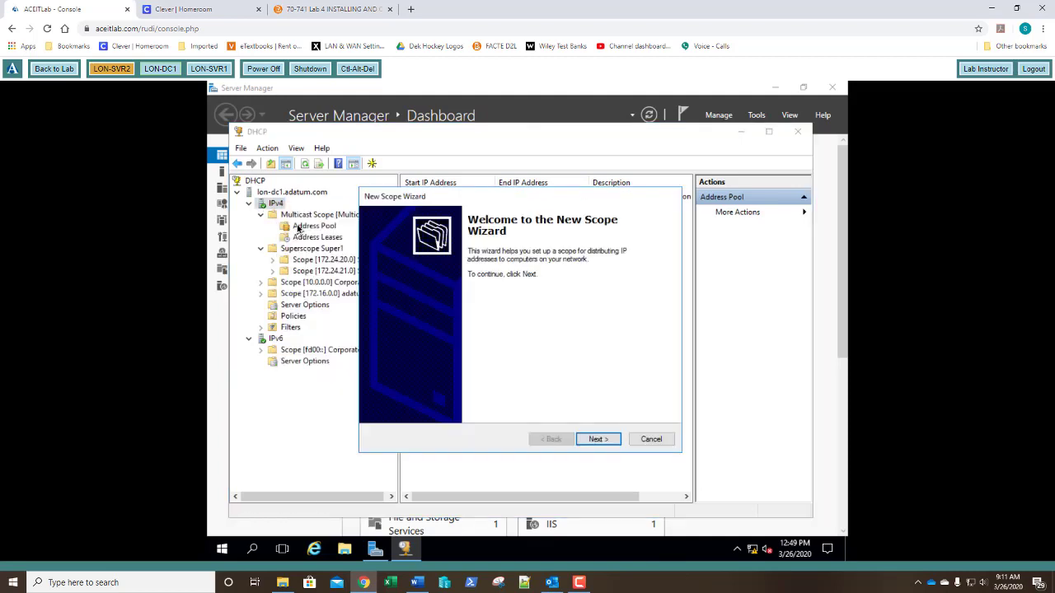
key(Return)
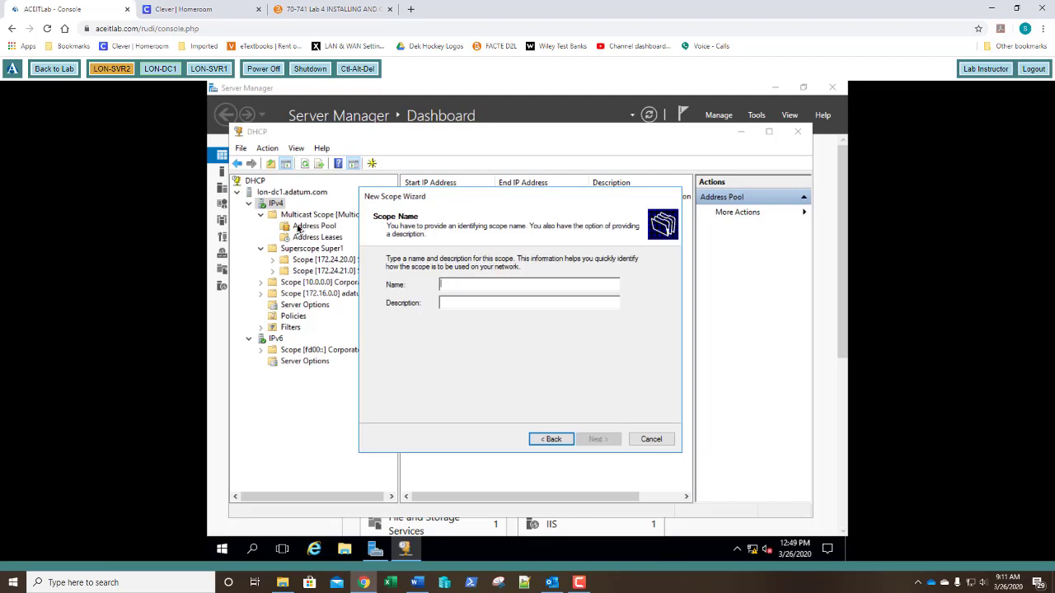
text(Nor)
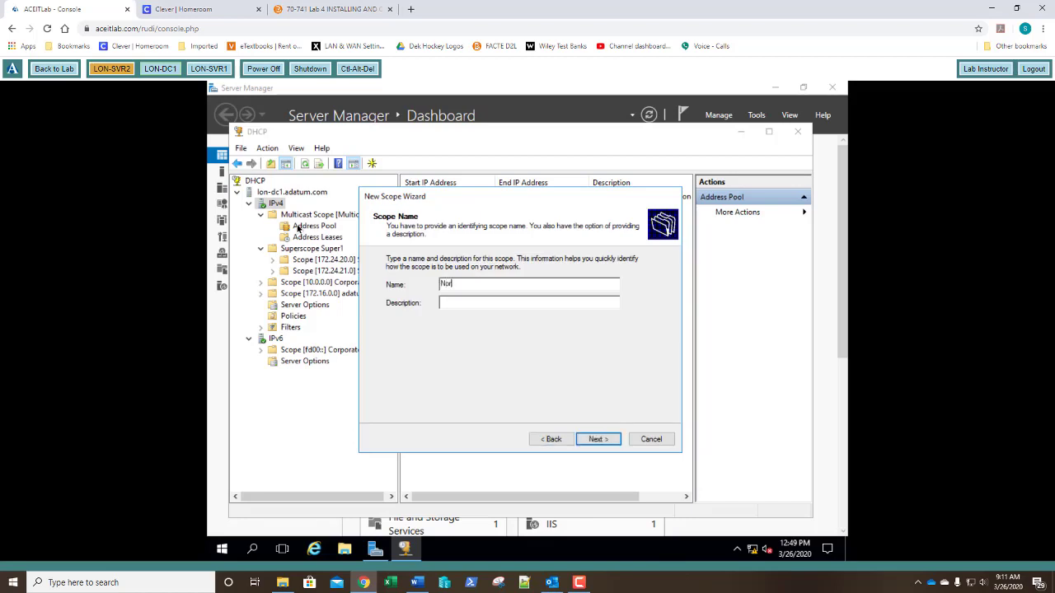
text(malScope)
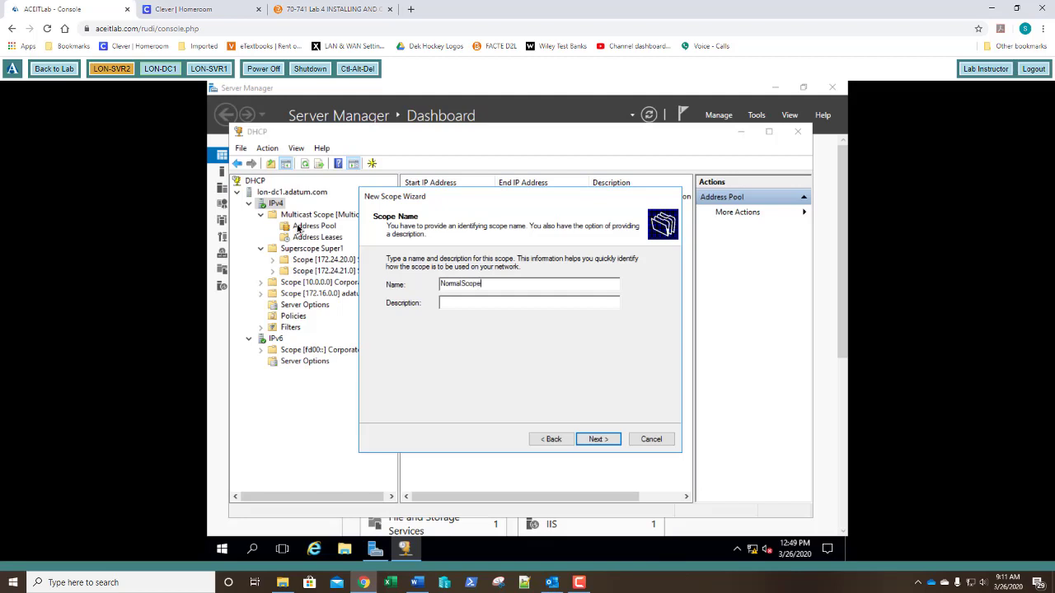
key(Return)
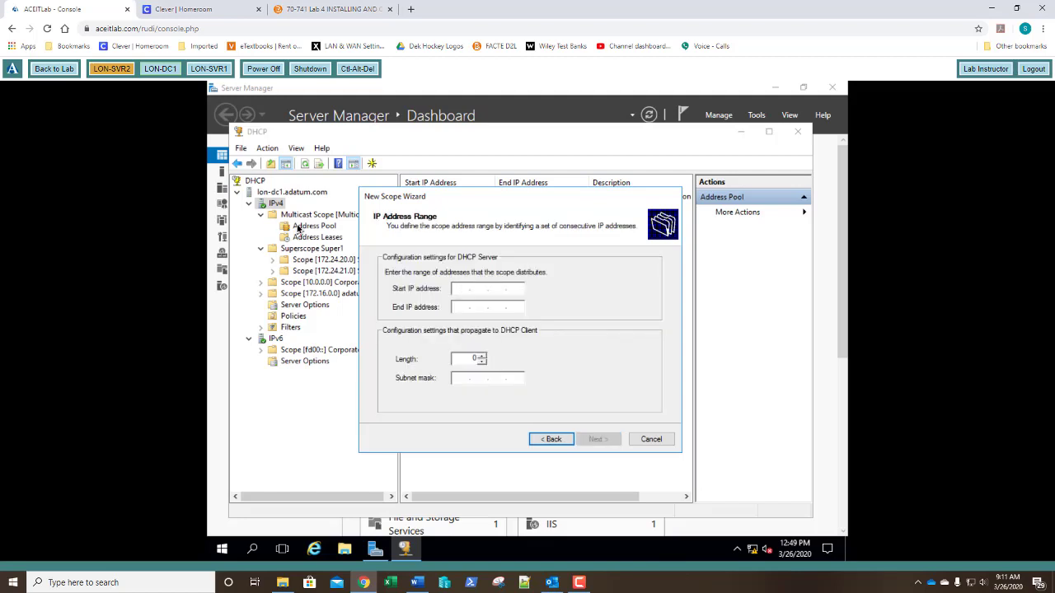
Set the scope's address range to 172.24.25.50 through 172.24.25.200 with a subnet mask length of 24
text(172.24.)
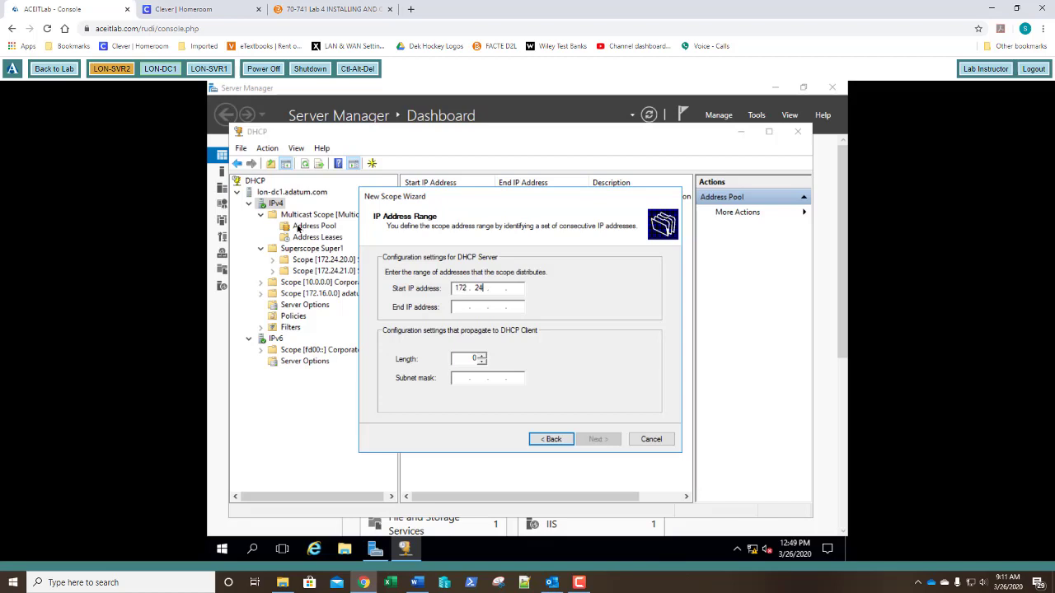
text(25.)
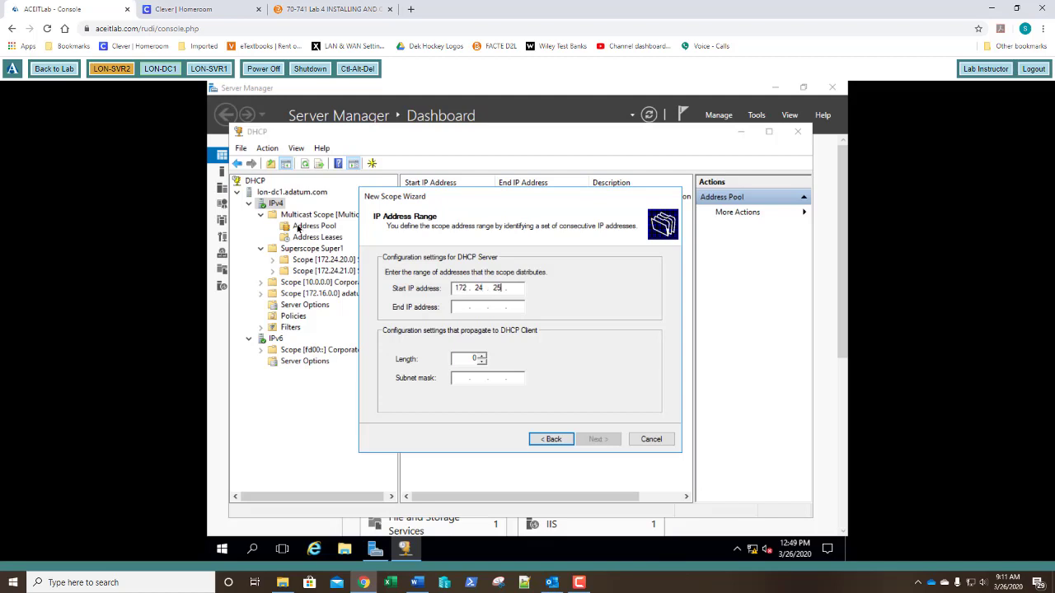
text(50)
key(Tab)
text(17)
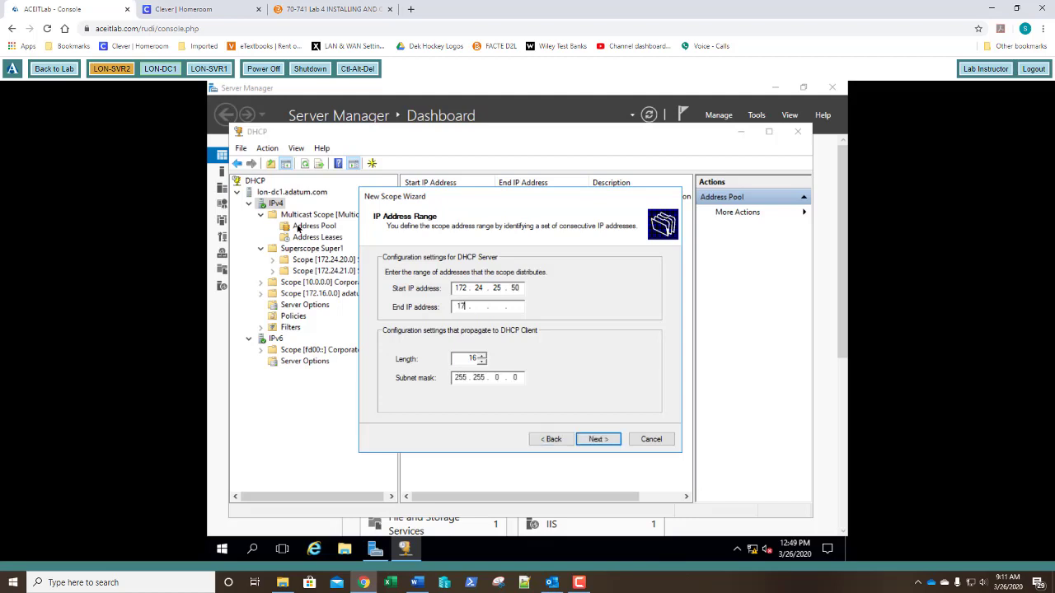
text(2 . 24 . 25 . 200)
key(Tab)
text(24)
key(Return)
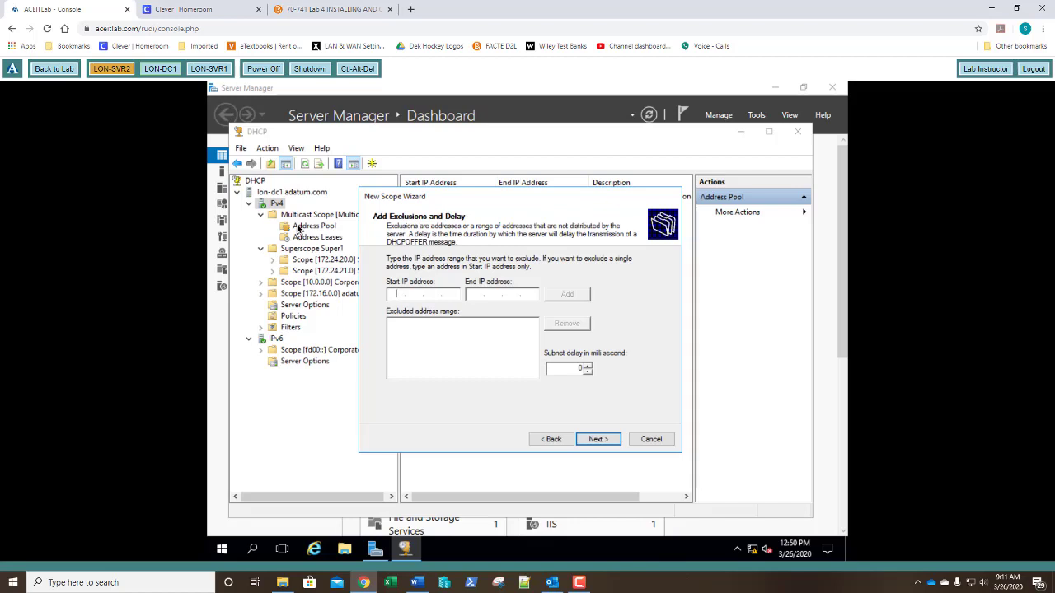
Keep no exclusions and the default lease duration, and configure the DHCP options now with 172.24.25.20 as the router
key(Return)
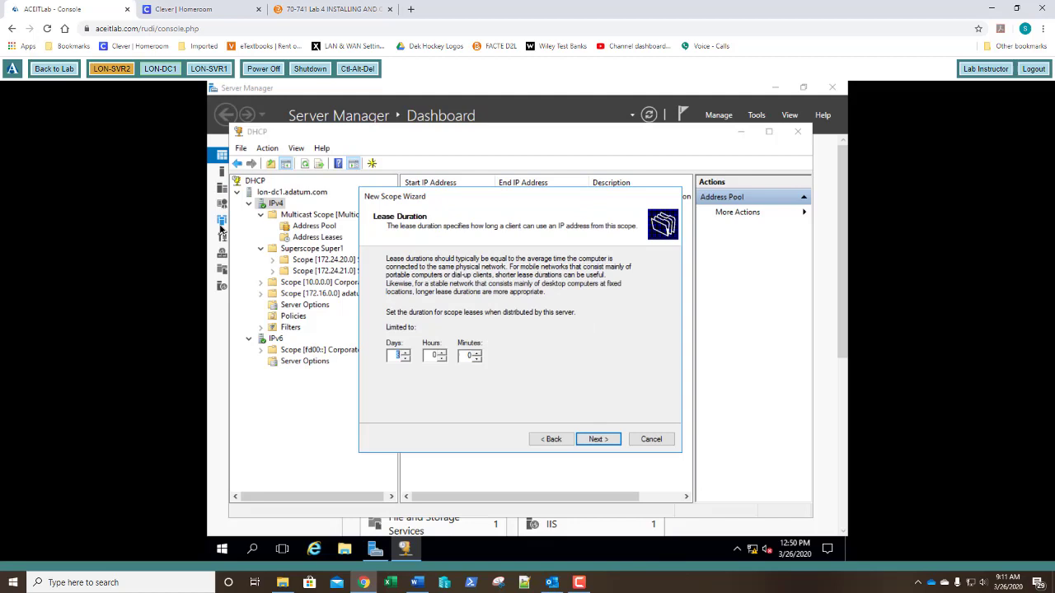
key(Return)
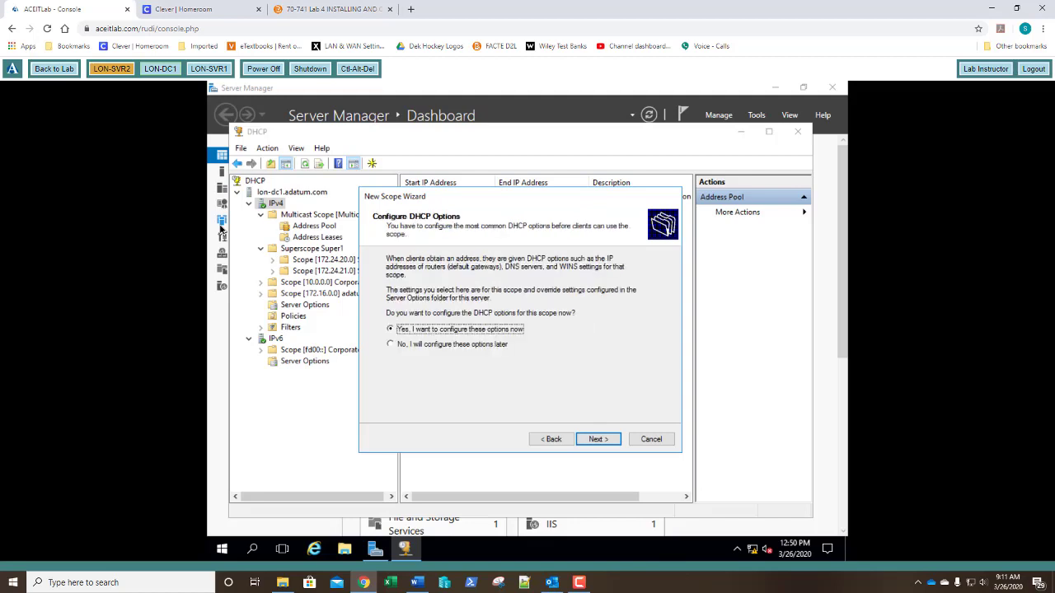
key(Return)
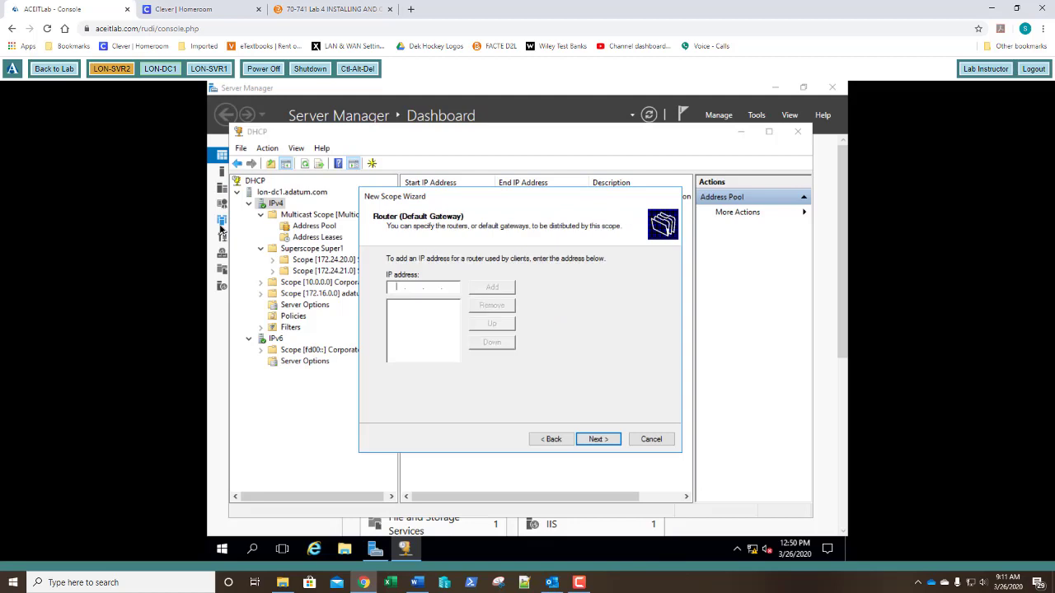
text(172 . 24 . 25 . 20)
key(Return)
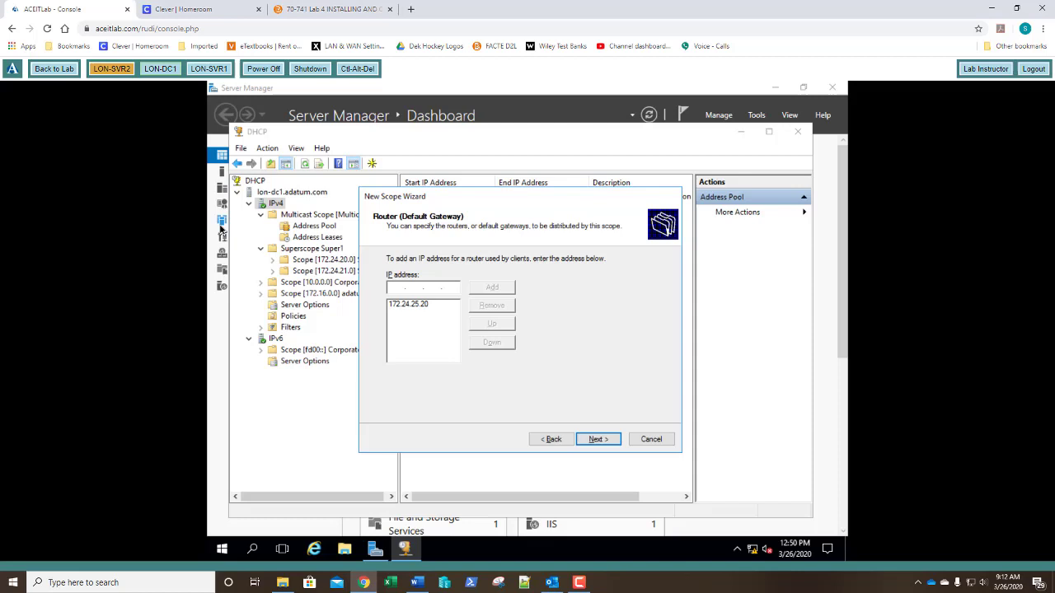
key(Return)
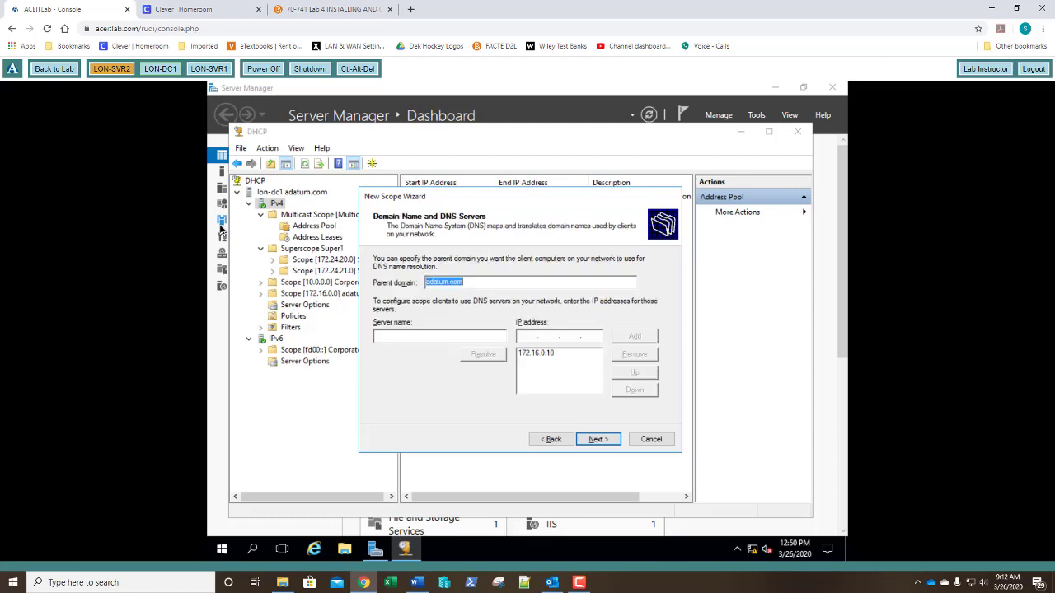
Accept the default DNS settings without WINS servers, finish NormalScope with immediate activation, and expand it in the tree
key(Return)
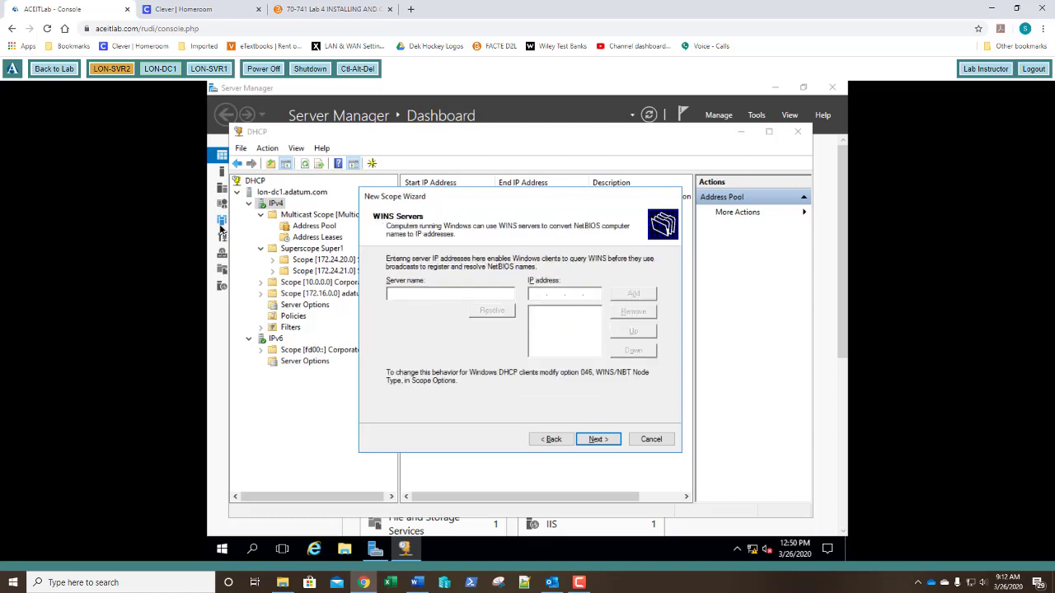
key(Return)
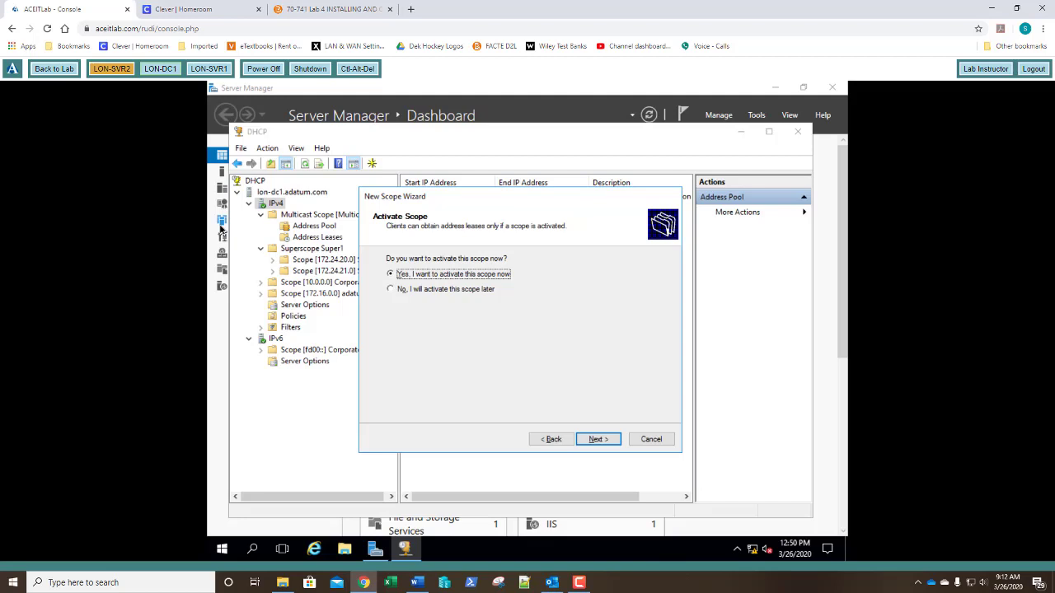
key(Return)
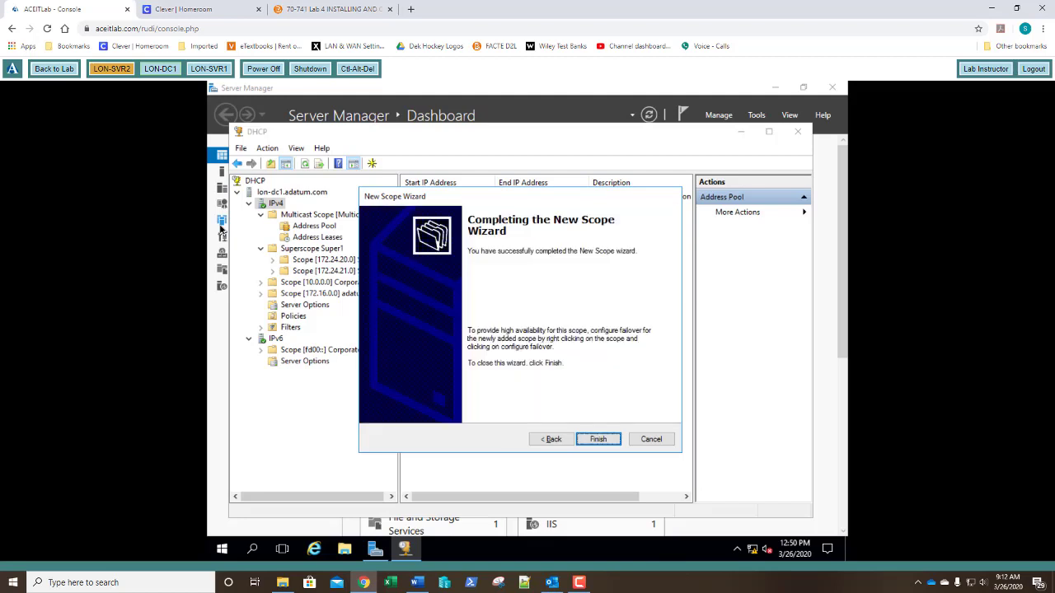
key(Return)
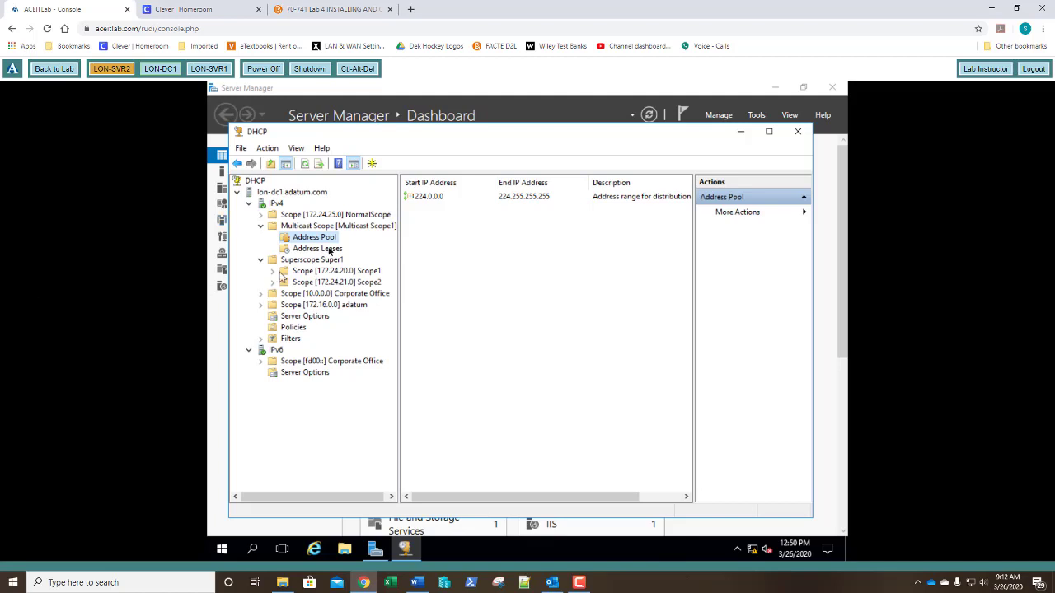
double_click(307, 217)
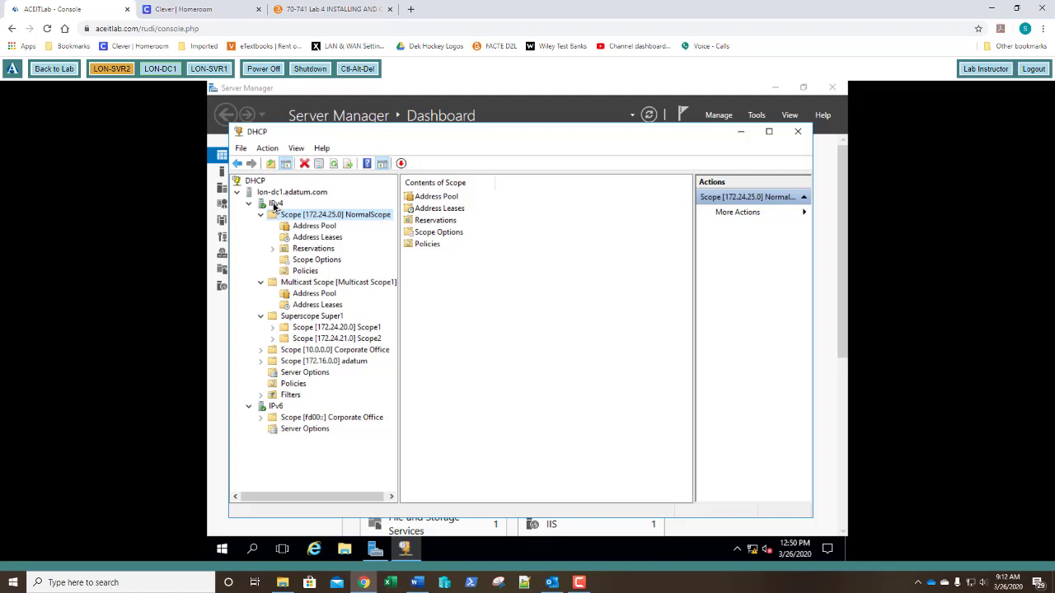
Delete the existing Nortel Phones class from the IPv4 vendor classes
click(274, 204)
right_click(274, 204)
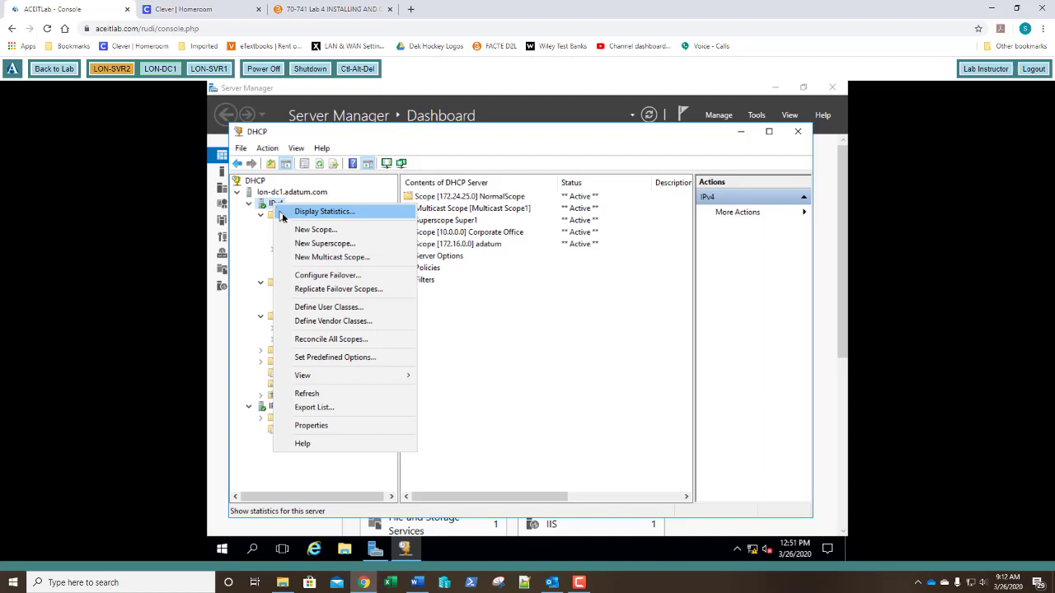
click(310, 321)
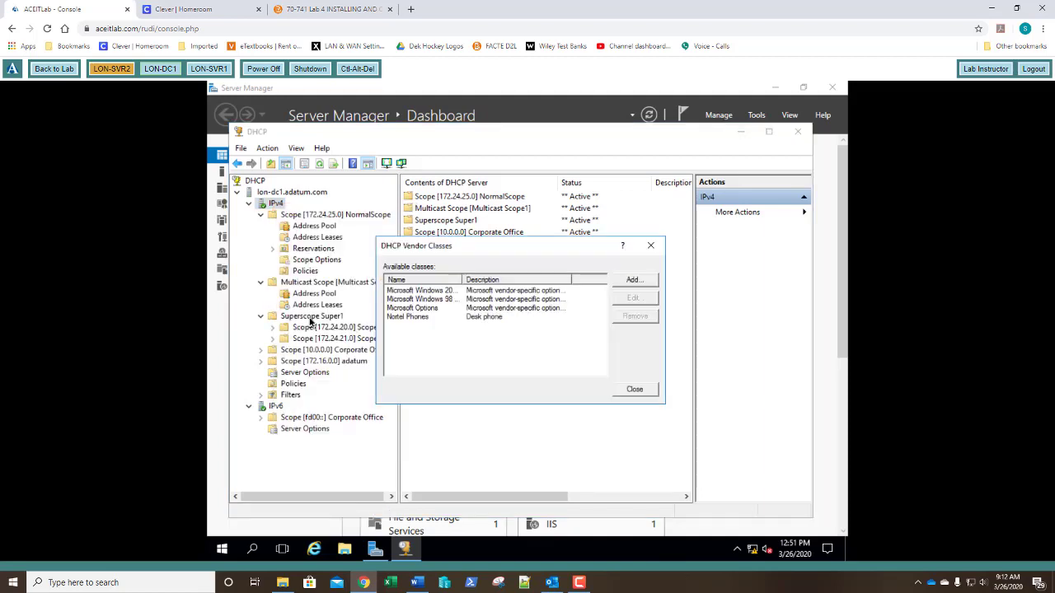
click(467, 320)
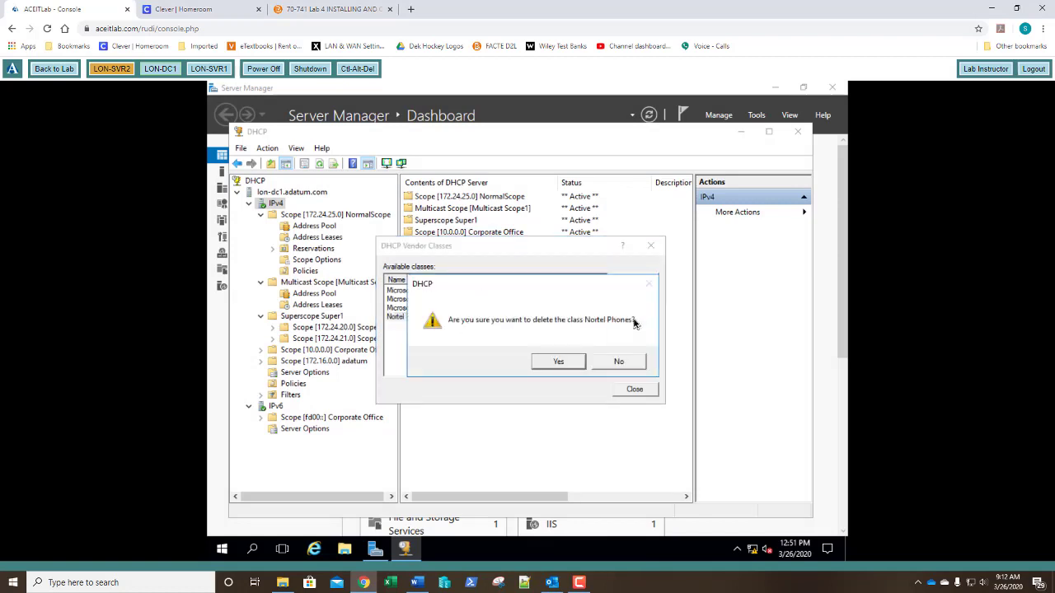
click(557, 361)
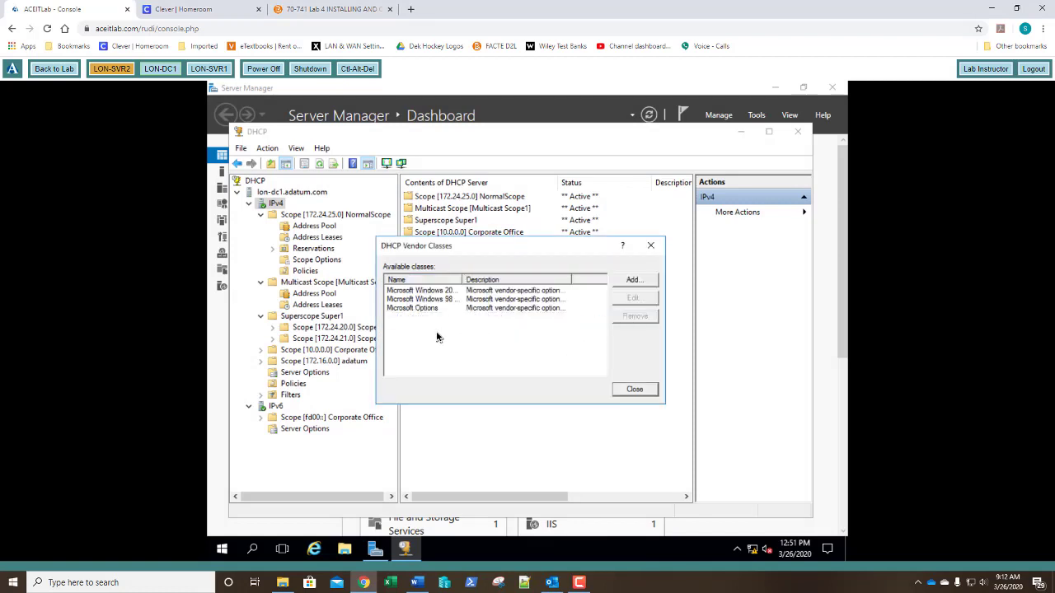
Add a new vendor class with the display name Nortel Phones and the description Desk phones
click(633, 281)
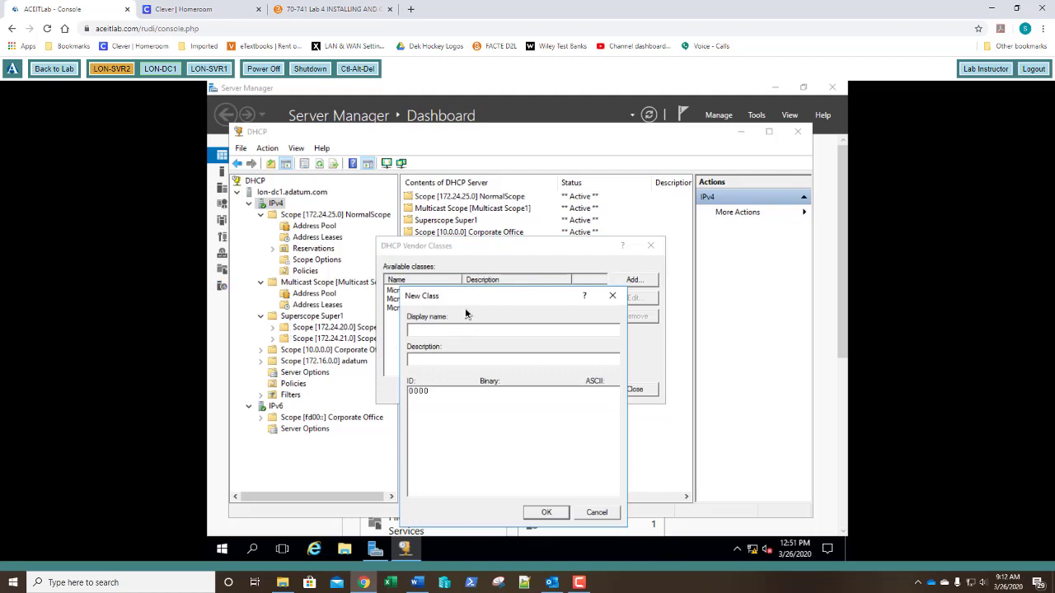
text(Nortel De)
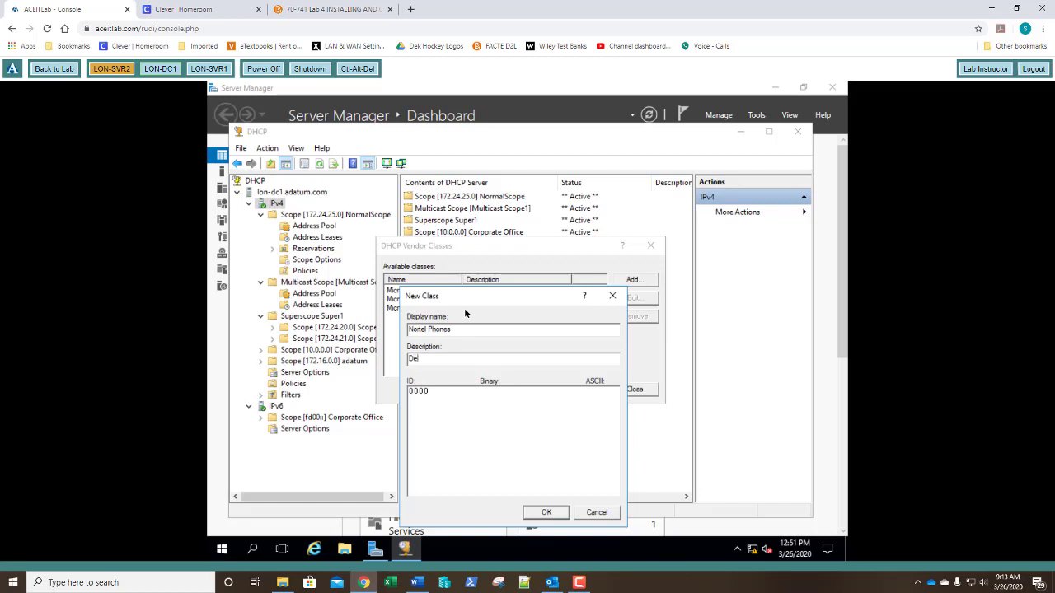
text(sk phones)
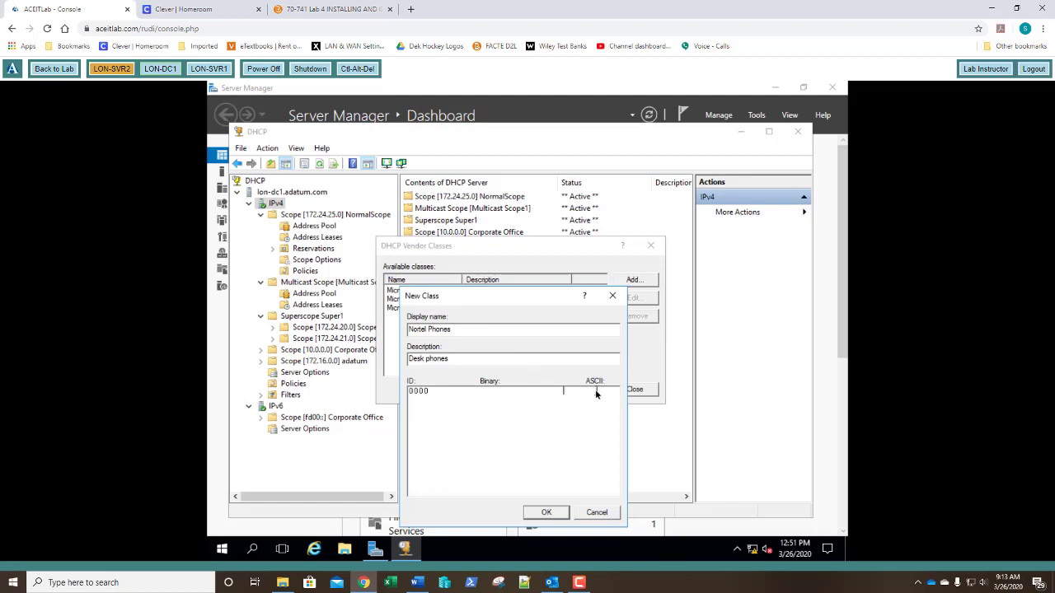
Set the class's ASCII ID to "Nortel-i 2004-A", save the class and close the vendor classes
text(Nortel-i)
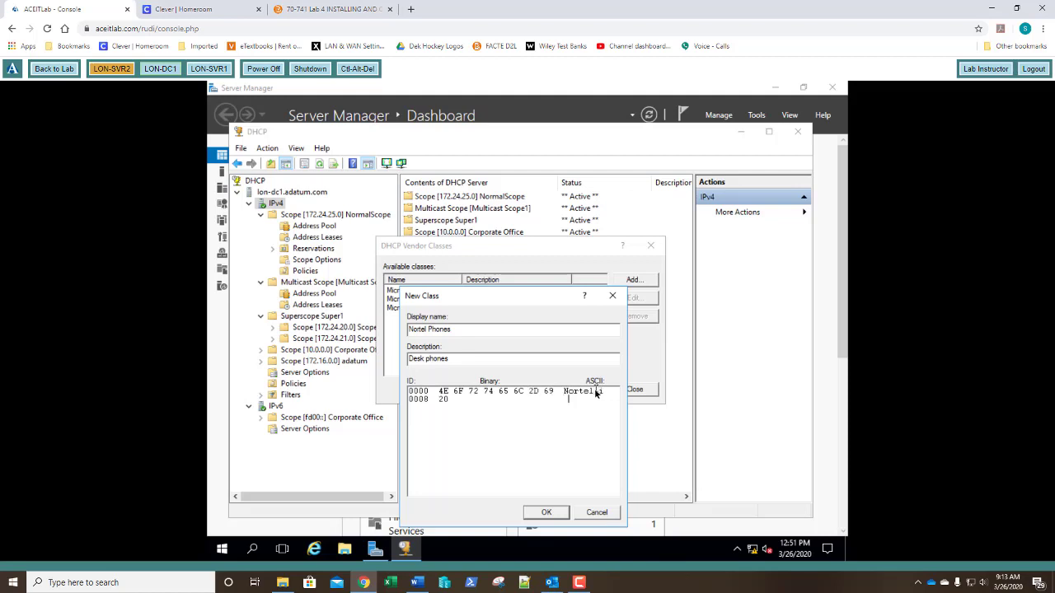
text( 200)
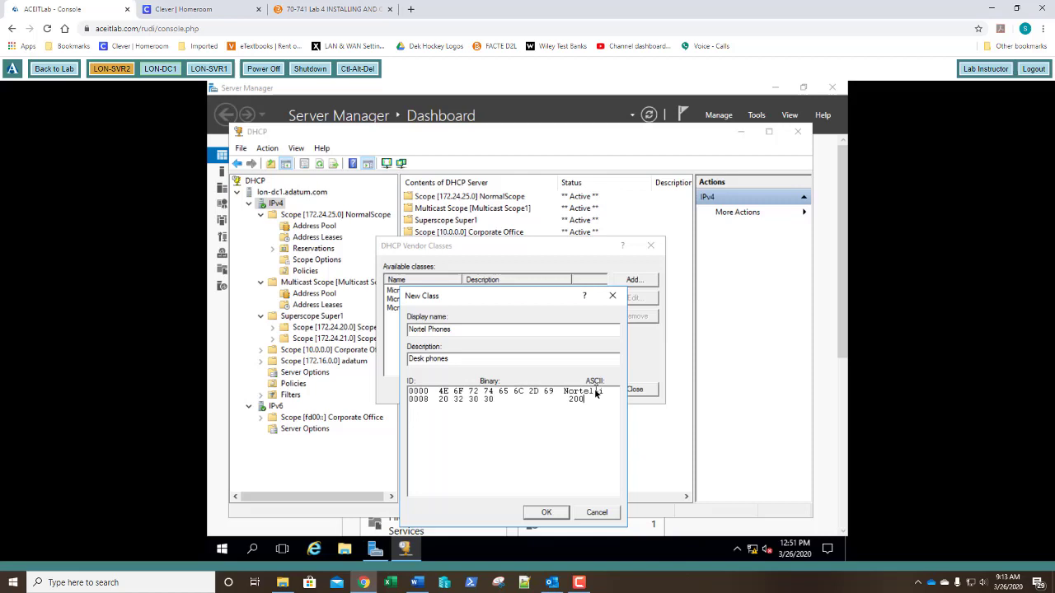
text(4-A)
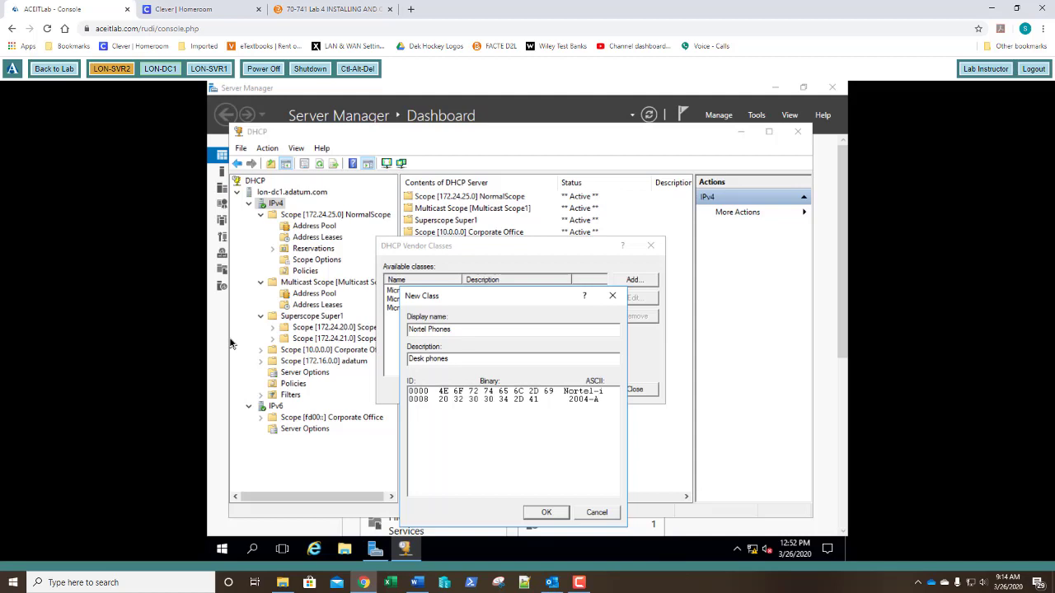
key(alt+Tab)
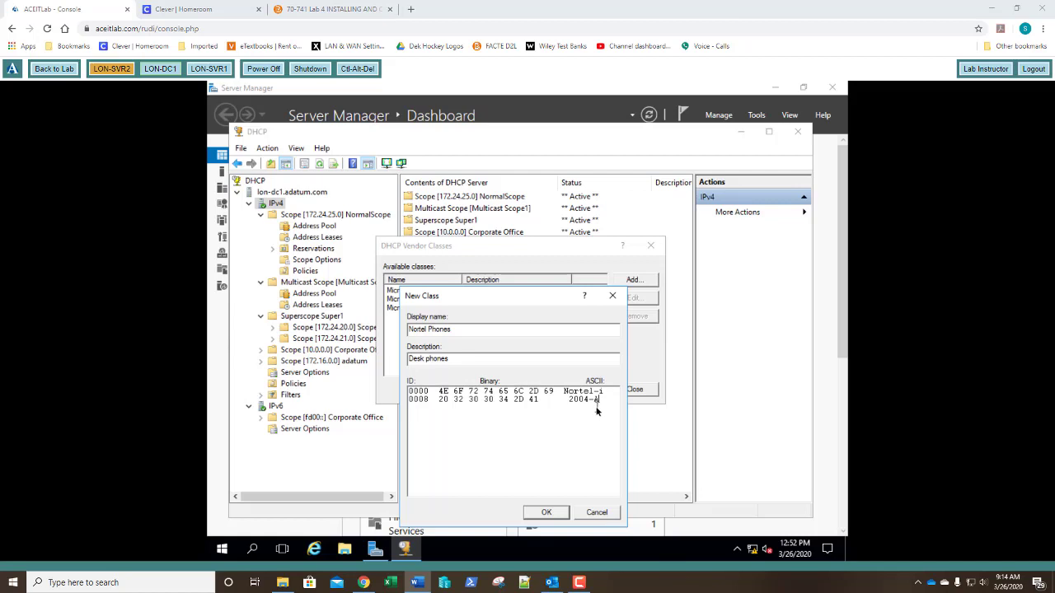
click(546, 512)
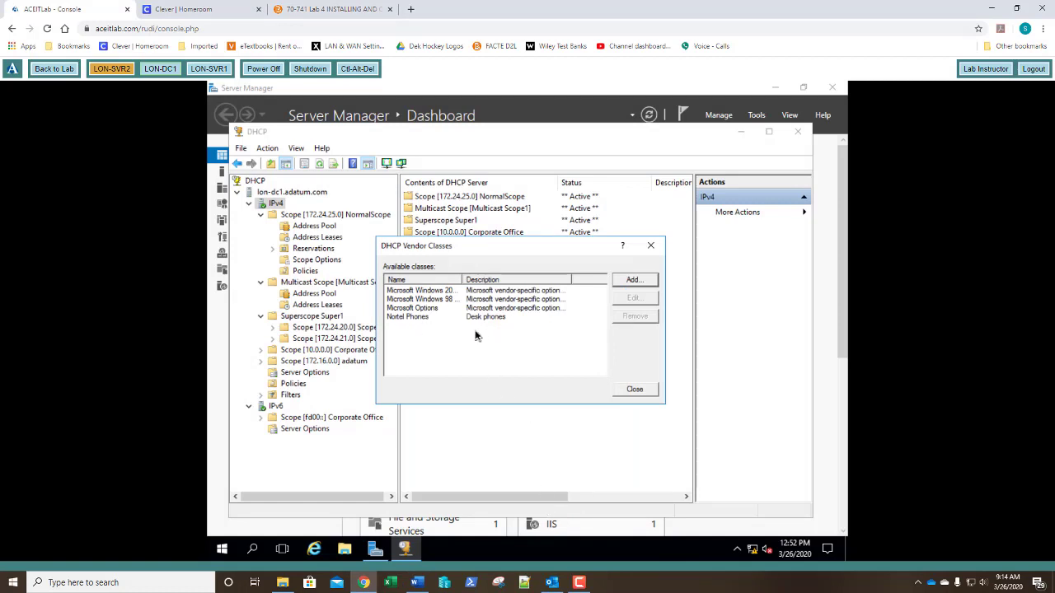
click(632, 390)
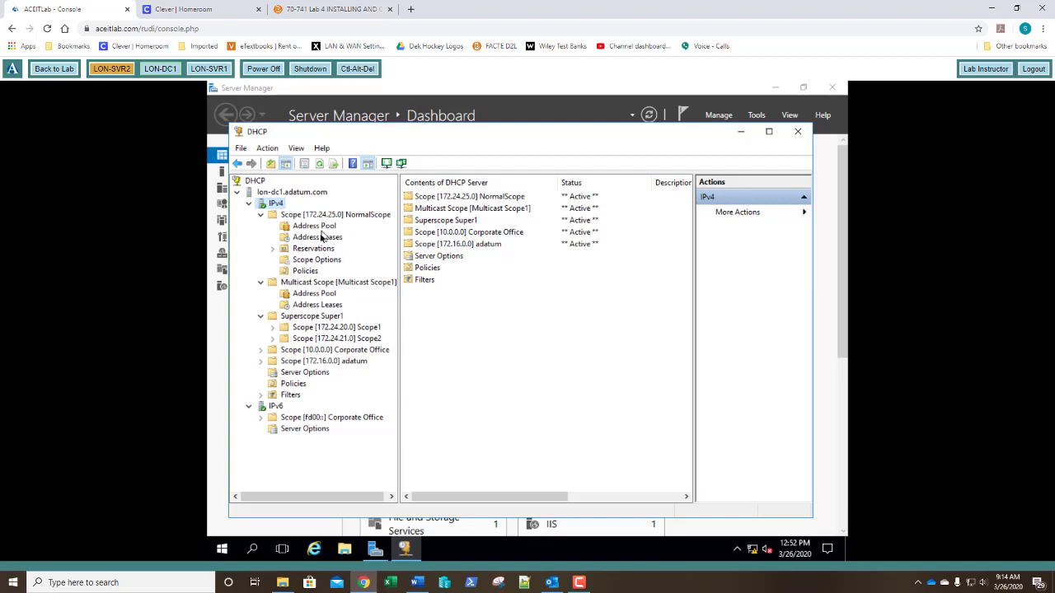
Start a new policy under NormalScope's policies, name it Policy1 with no description, and continue to its conditions
right_click(298, 272)
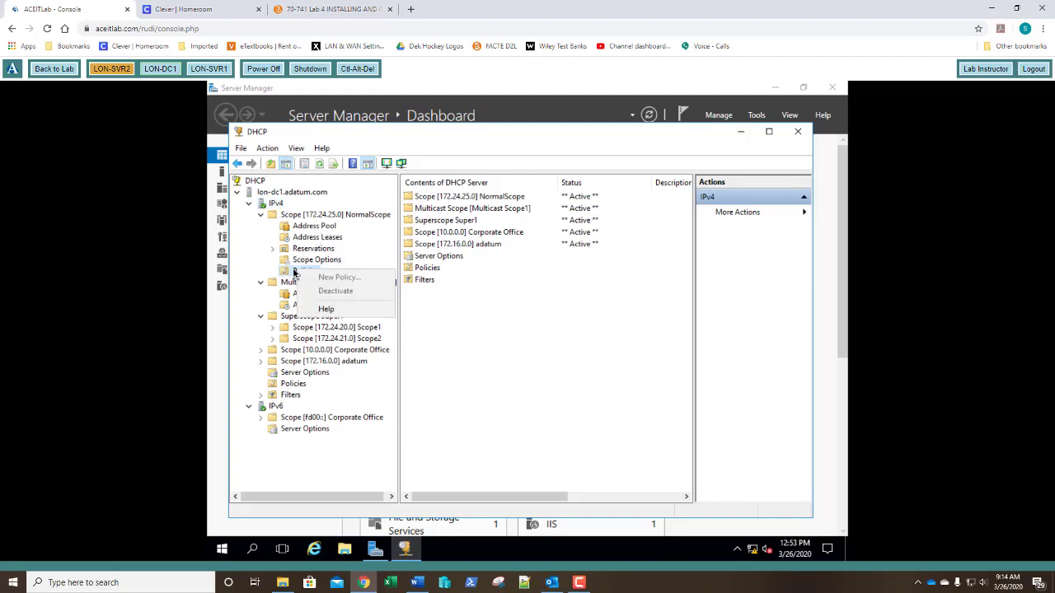
click(295, 273)
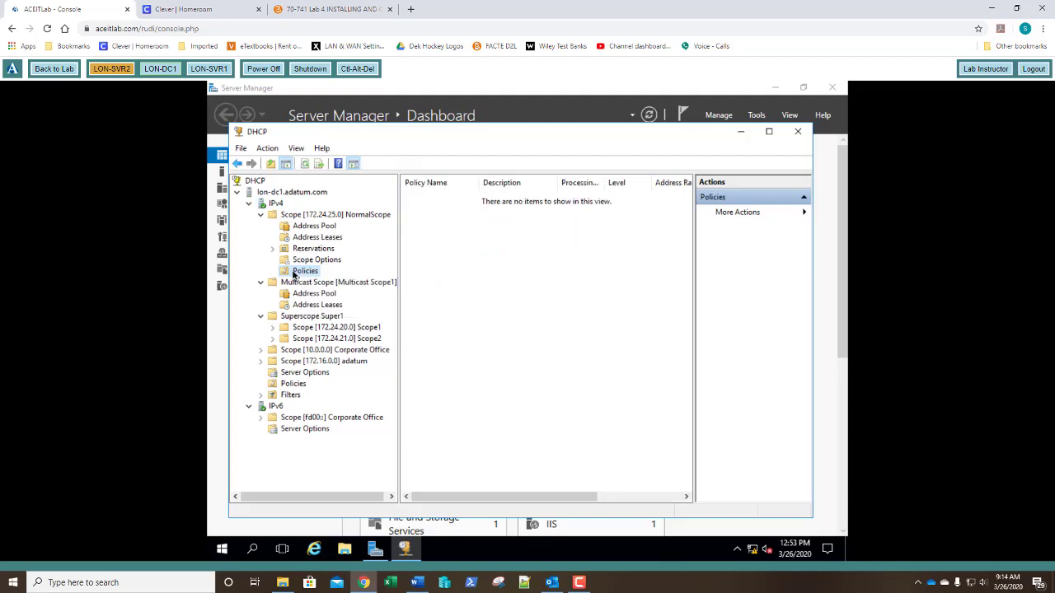
right_click(294, 274)
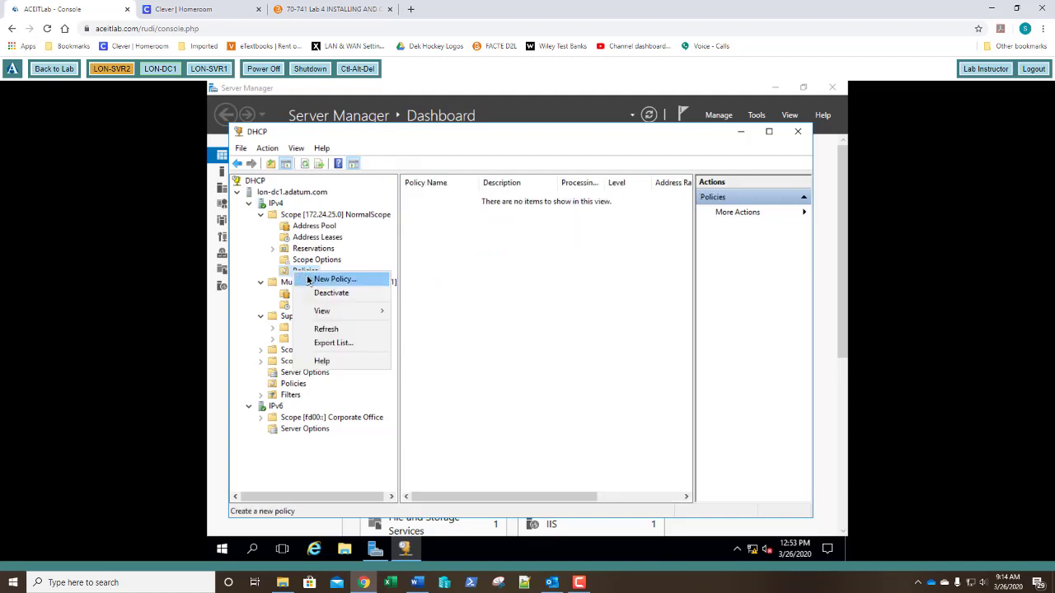
click(309, 280)
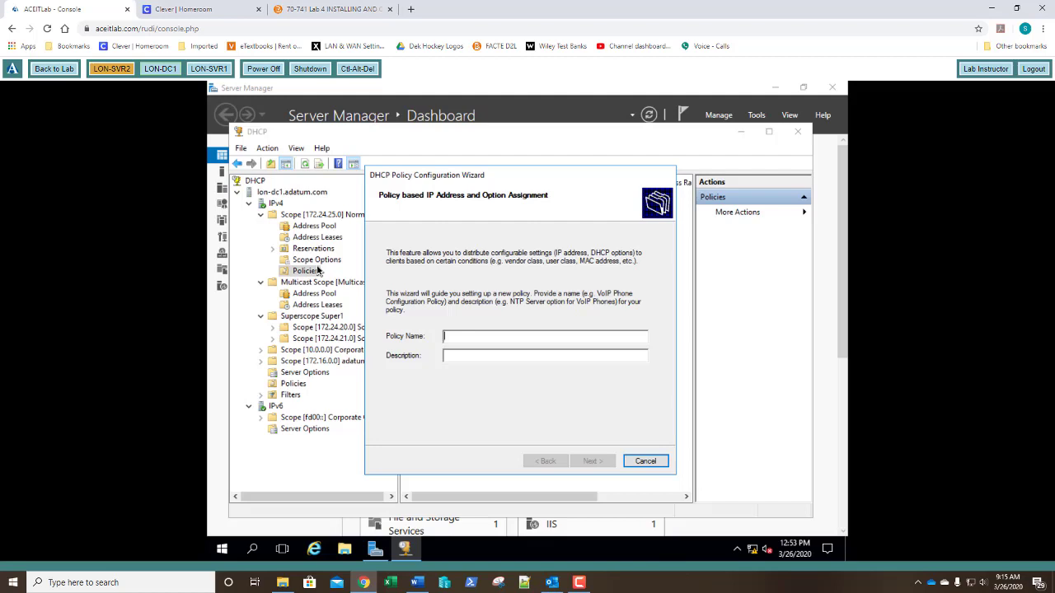
text(P)
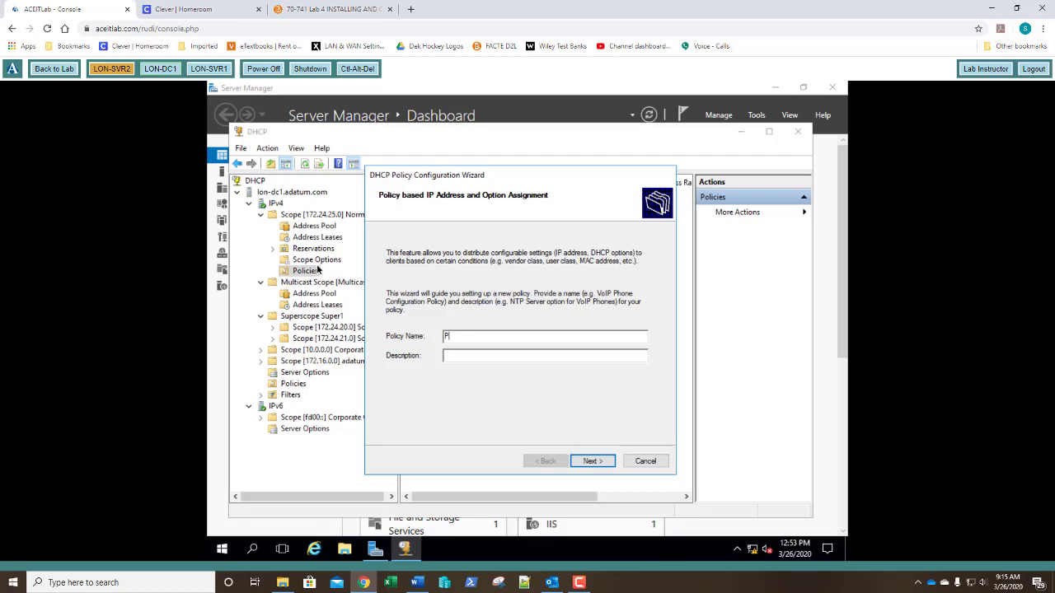
text(olicy1)
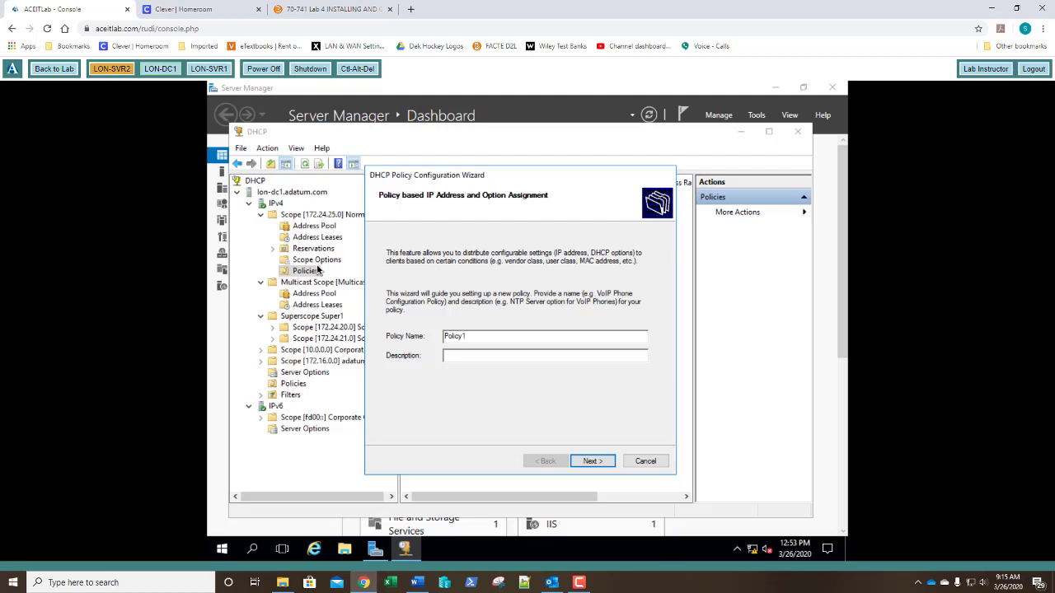
key(Return)
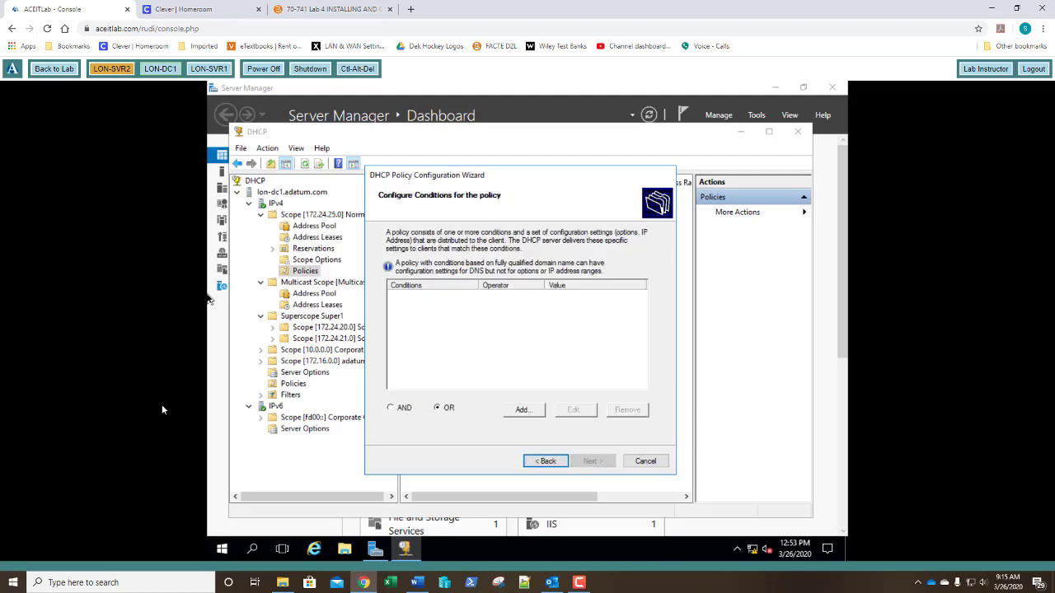
Add a policy condition where Vendor Class equals Nortel Phones, and continue to the policy's address settings
click(524, 410)
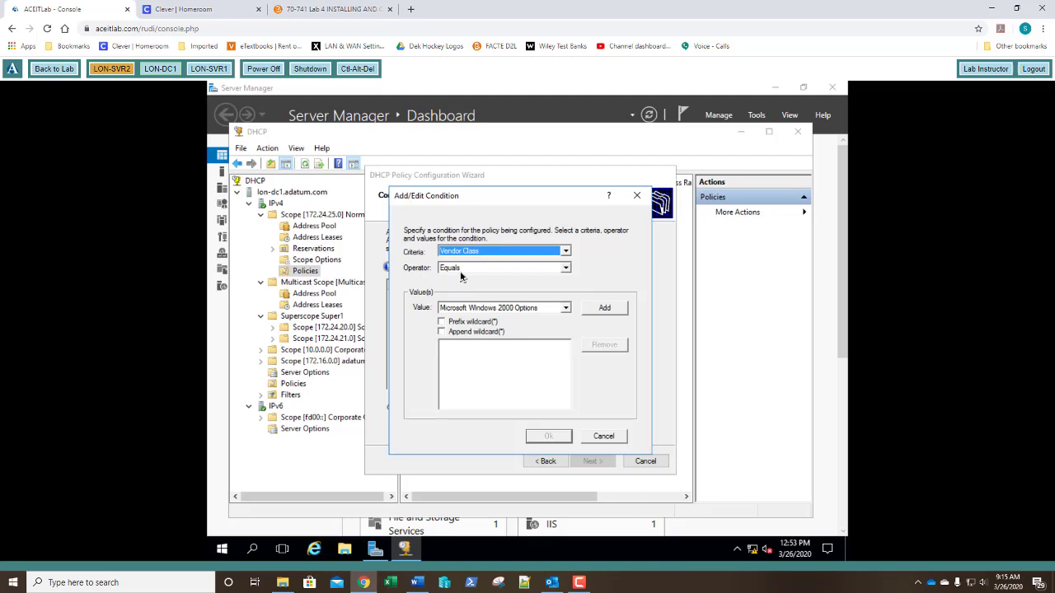
click(565, 308)
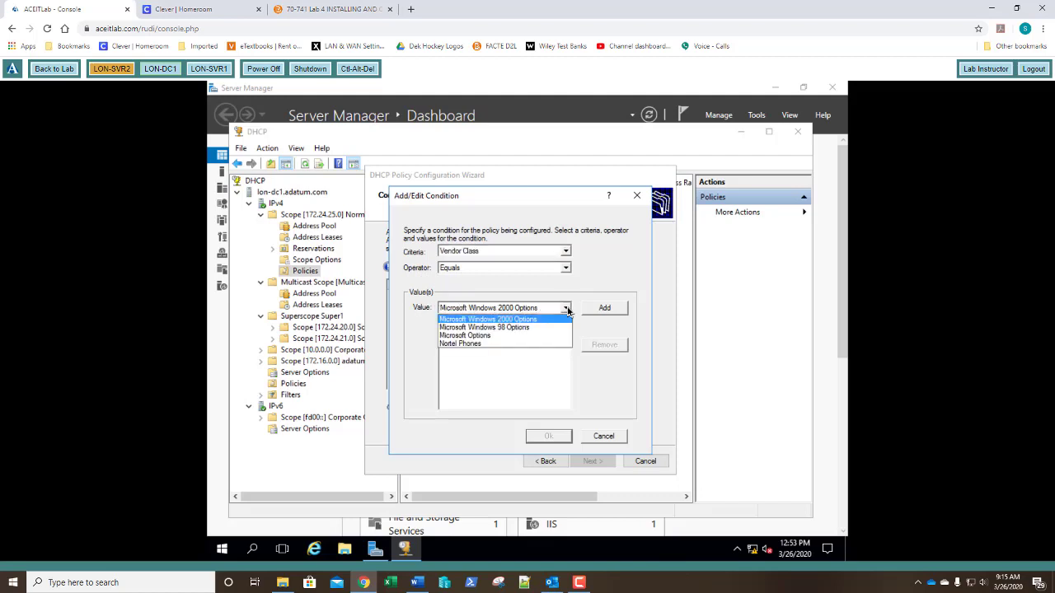
click(479, 344)
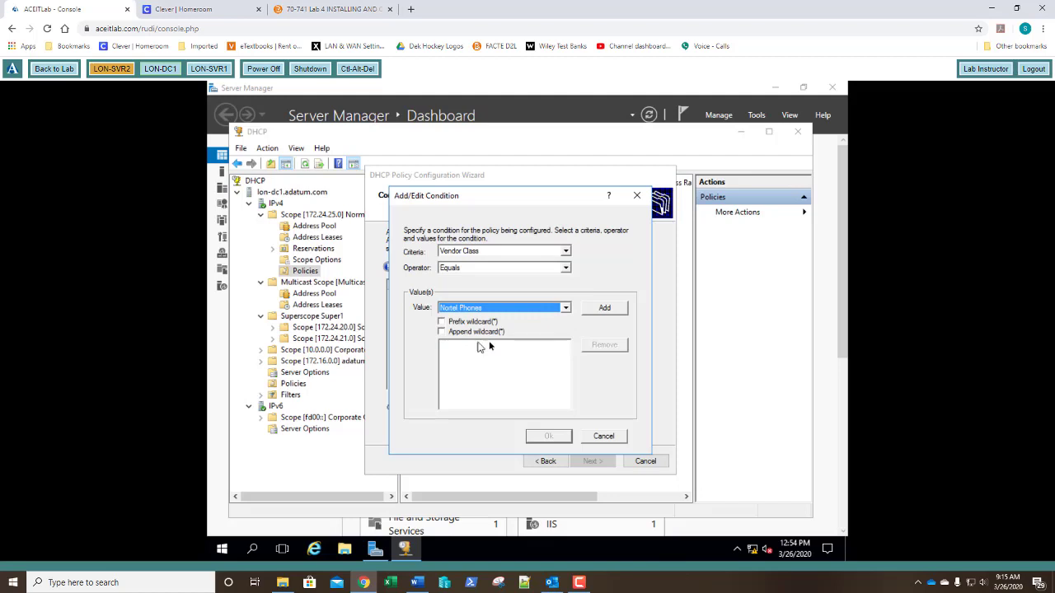
click(604, 312)
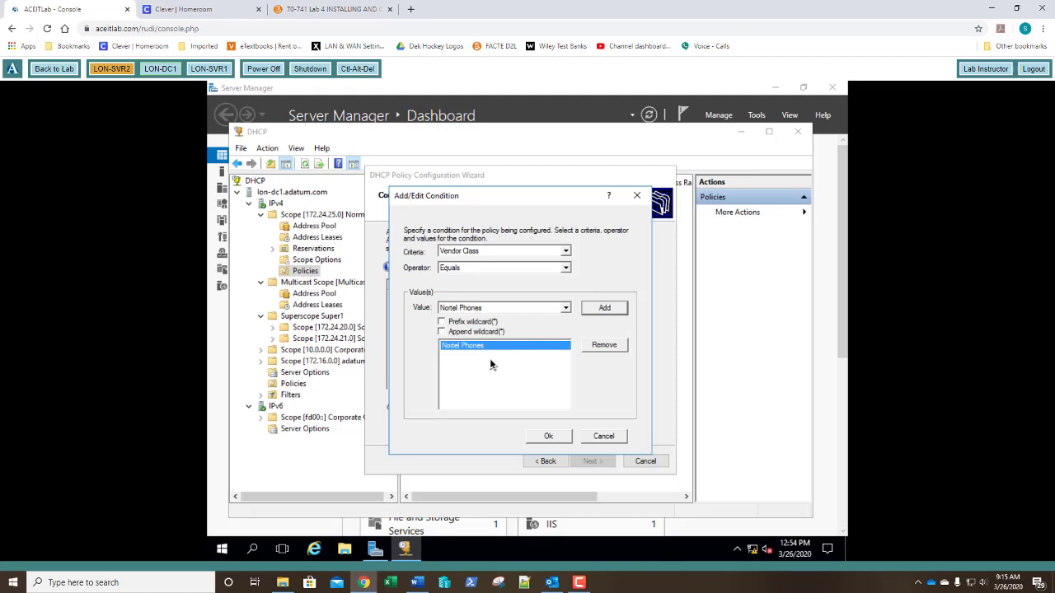
click(544, 436)
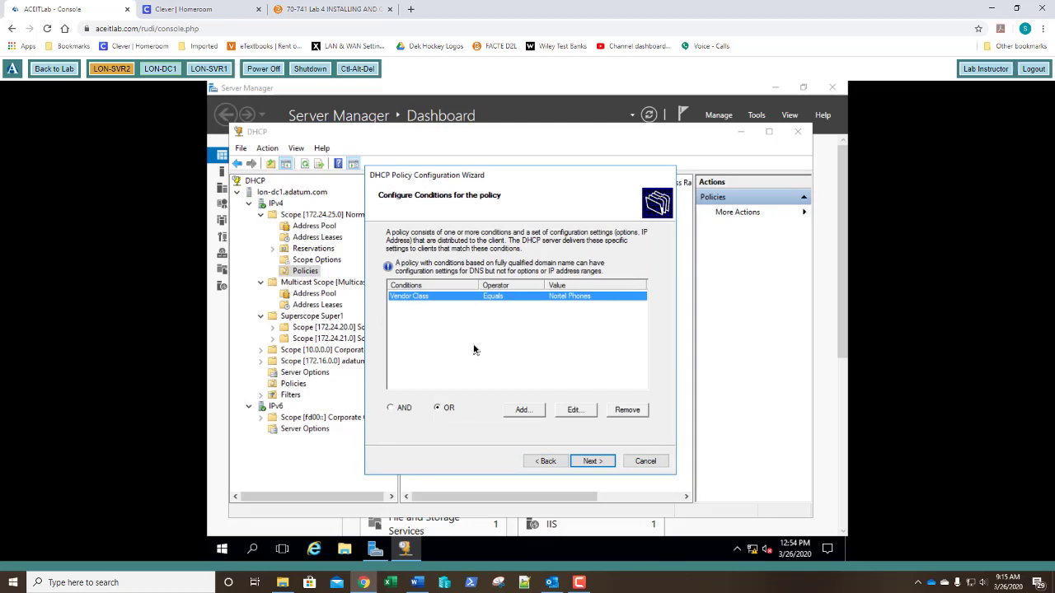
click(587, 466)
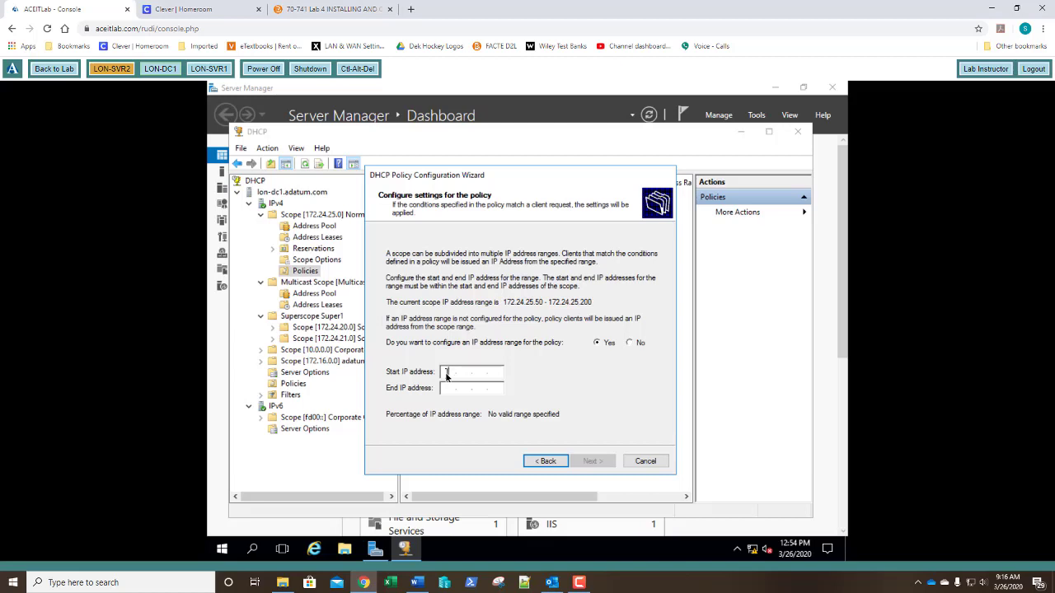
Set the policy's IP address range from 172.24.25.50 to 172.24.25.99 and finish the policy without selecting any DHCP options
text(172.24.)
text(25.50)
text(172.24.)
text(25.)
text(66)
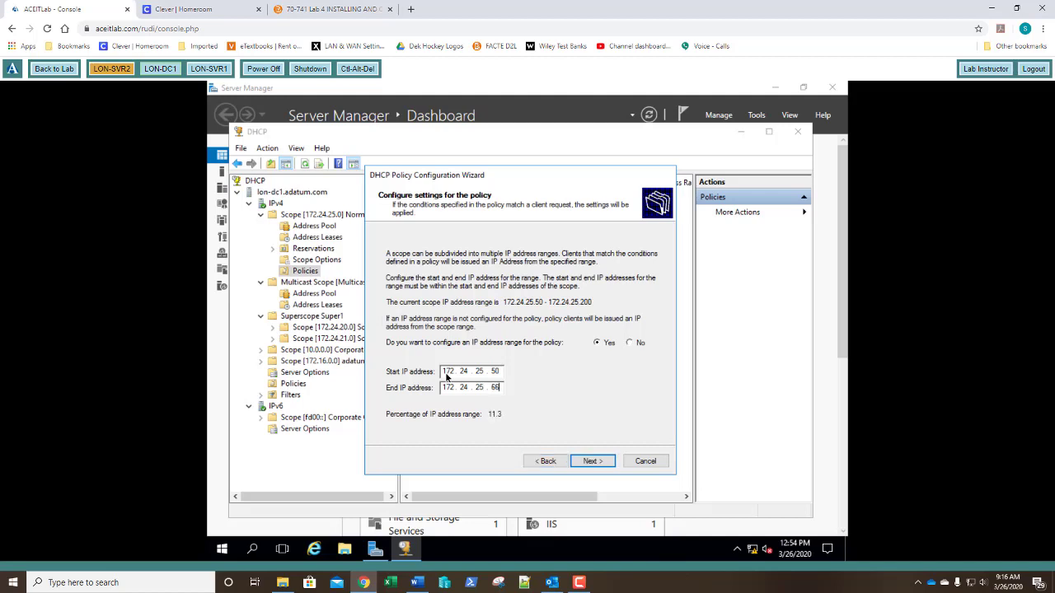
text(6)
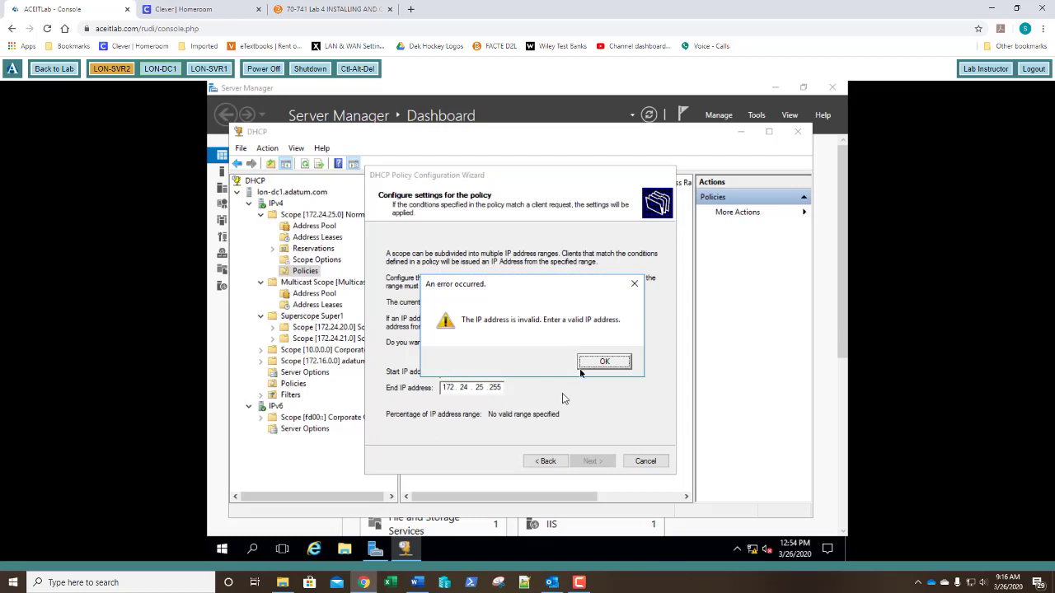
click(604, 361)
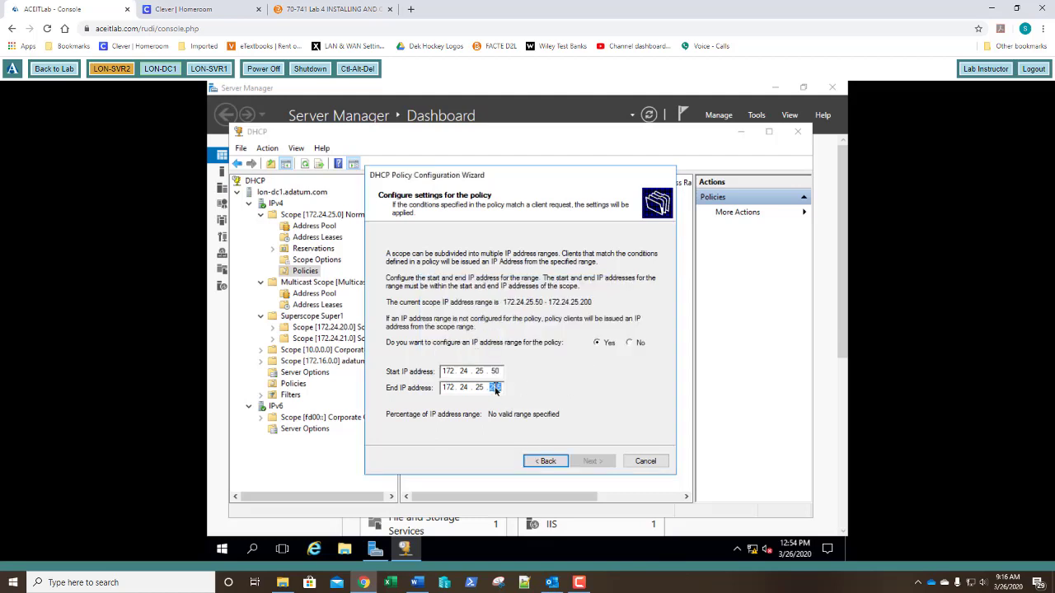
text(99)
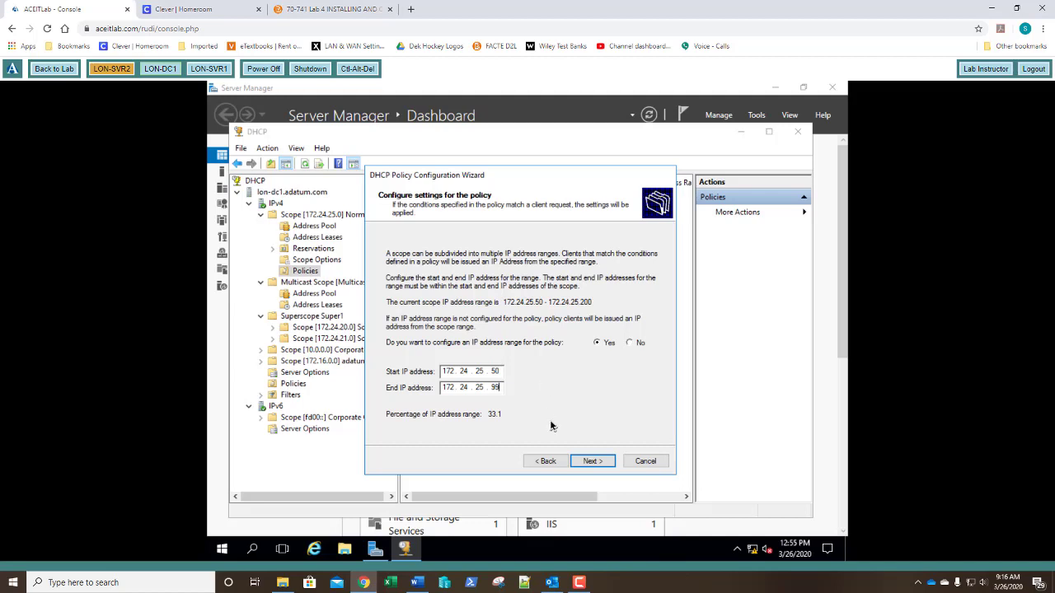
click(593, 461)
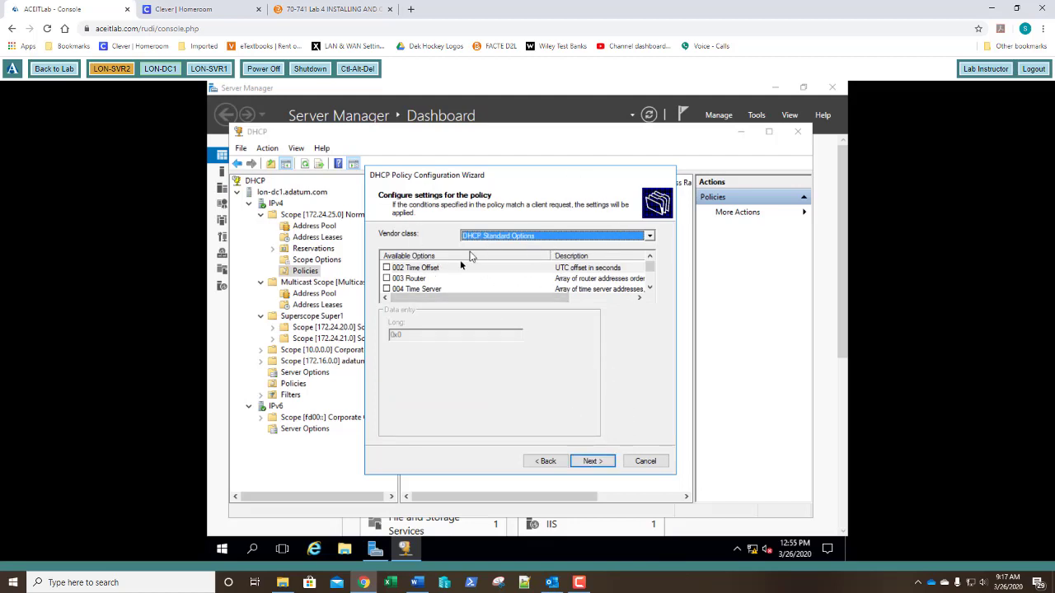
click(590, 462)
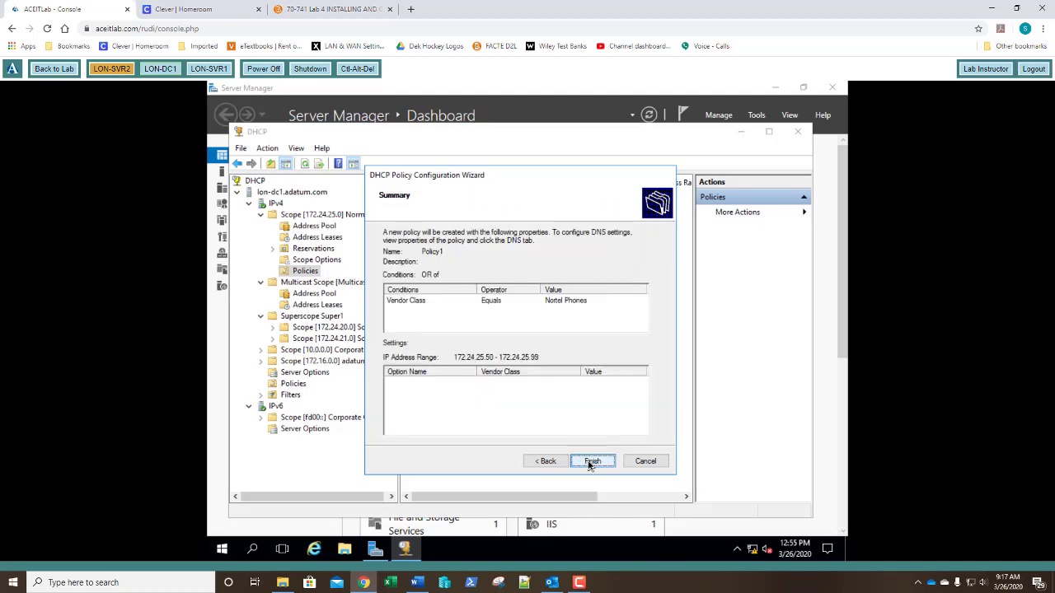
click(591, 462)
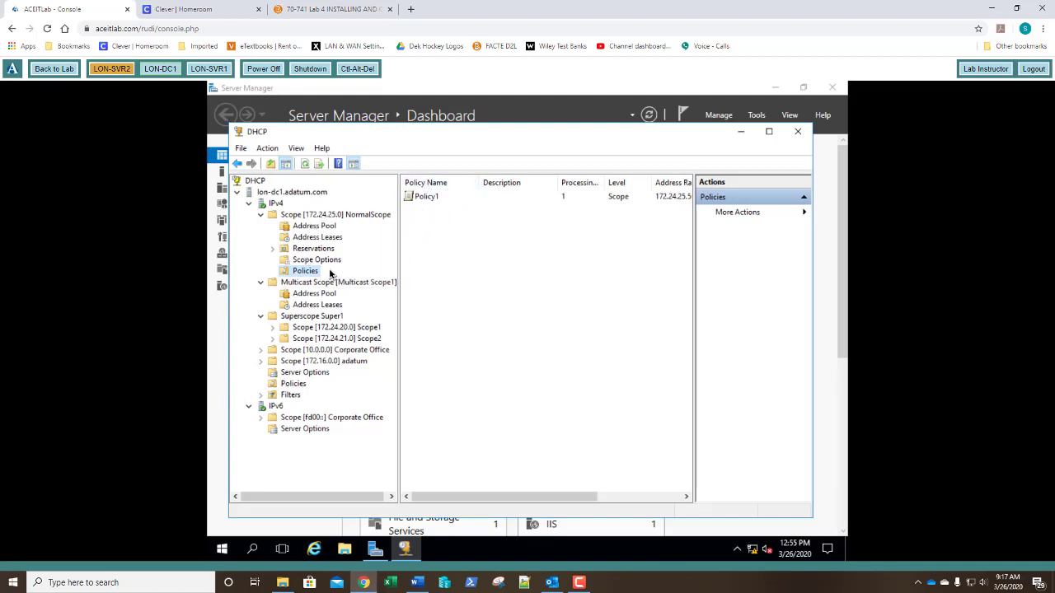
Enable a lease duration for Policy1 in its properties, lower the number of days, and save the change
click(426, 204)
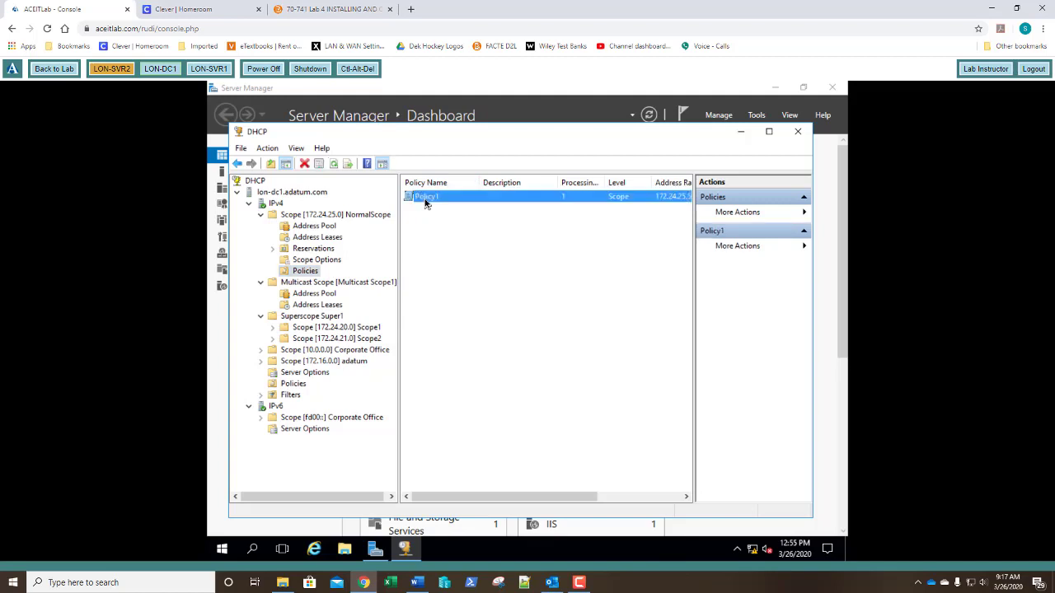
right_click(426, 203)
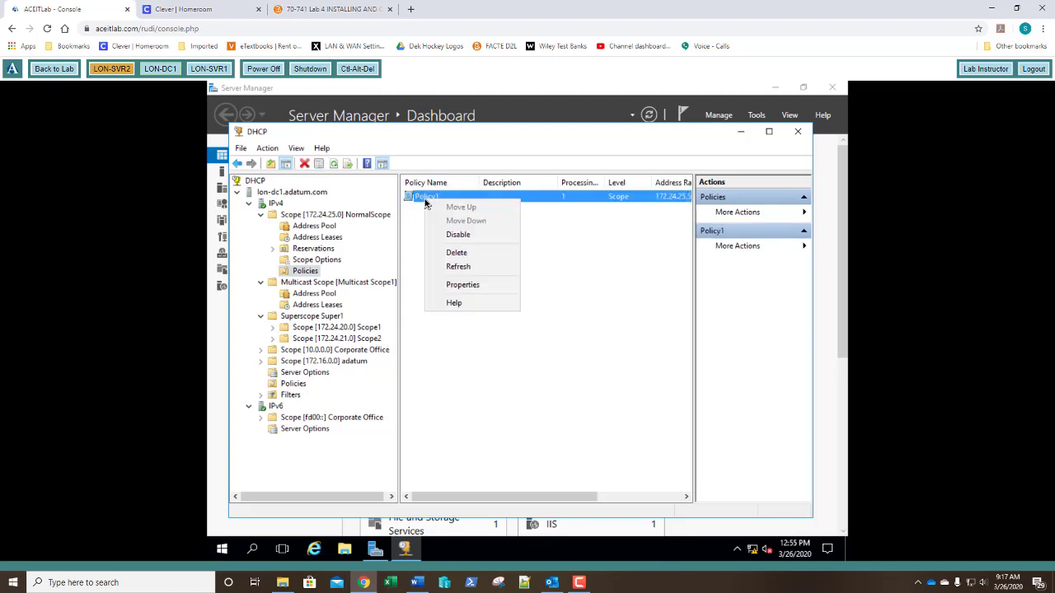
click(452, 289)
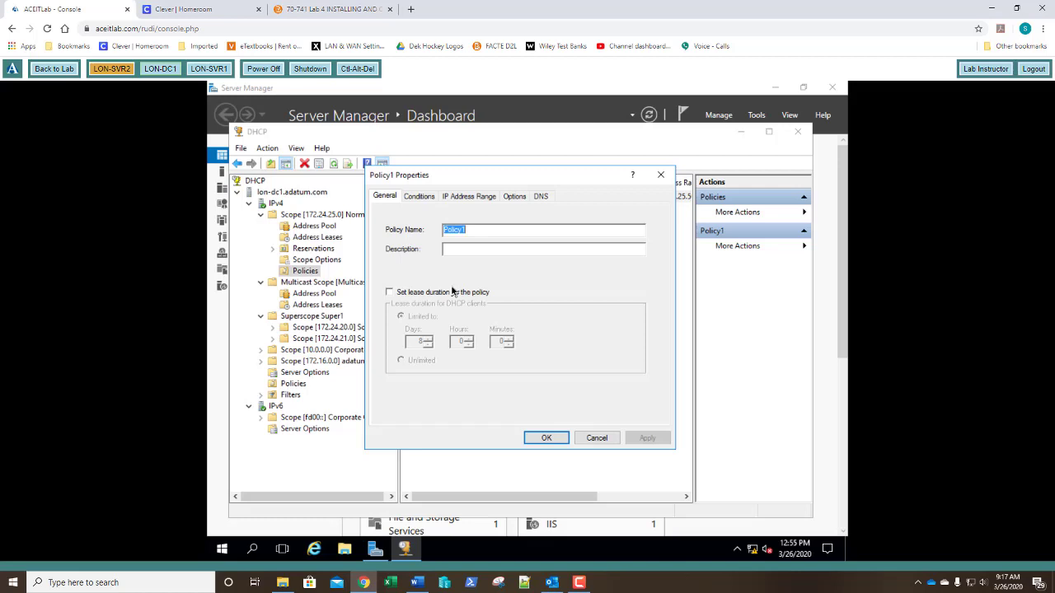
click(456, 293)
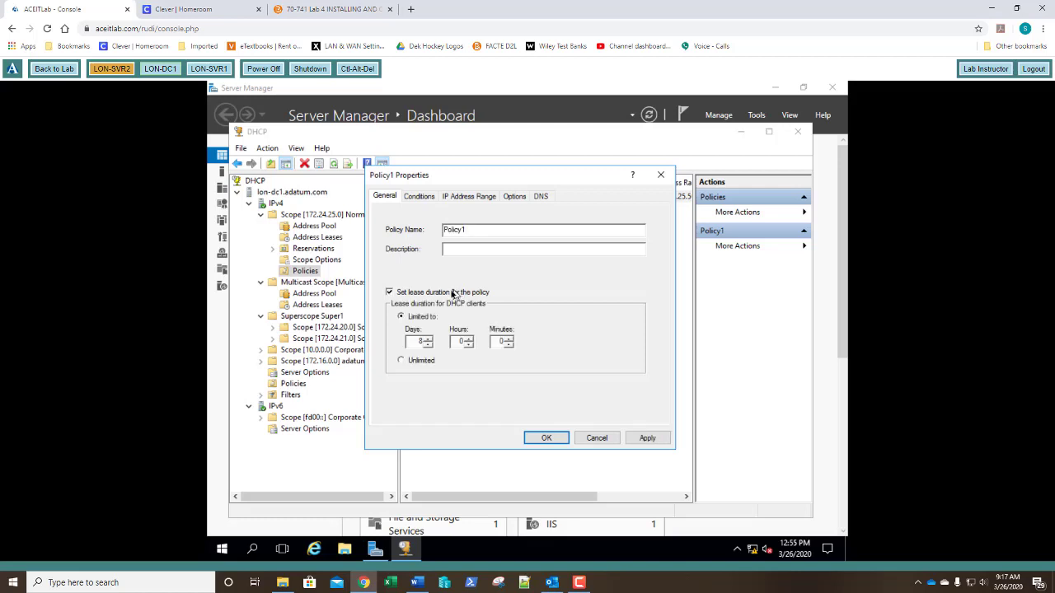
click(428, 345)
click(544, 438)
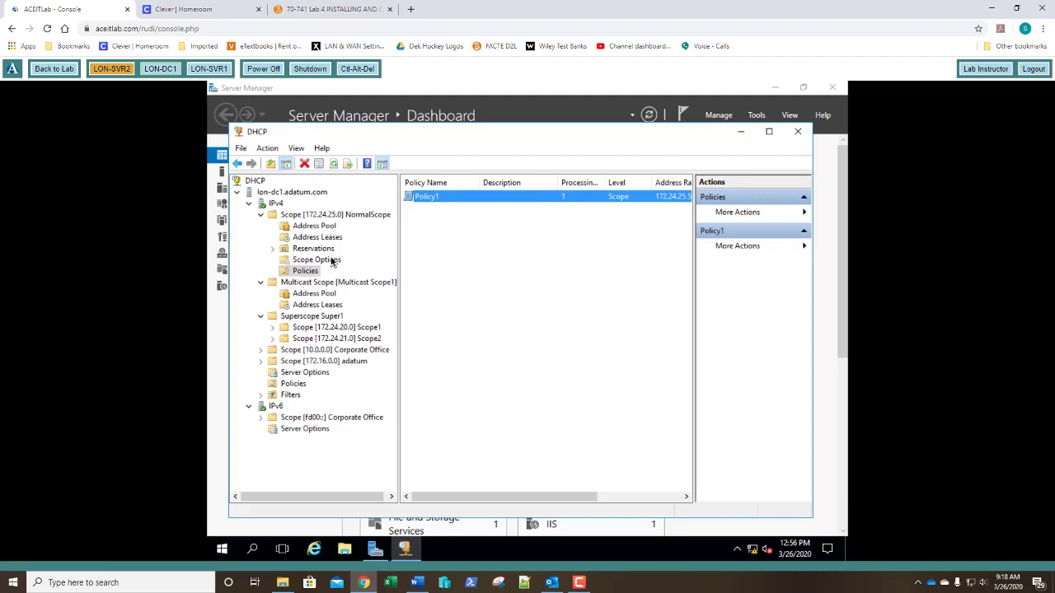
Start a new reservation in NormalScope named PC1 with the IP address 172.24.25.214
click(317, 216)
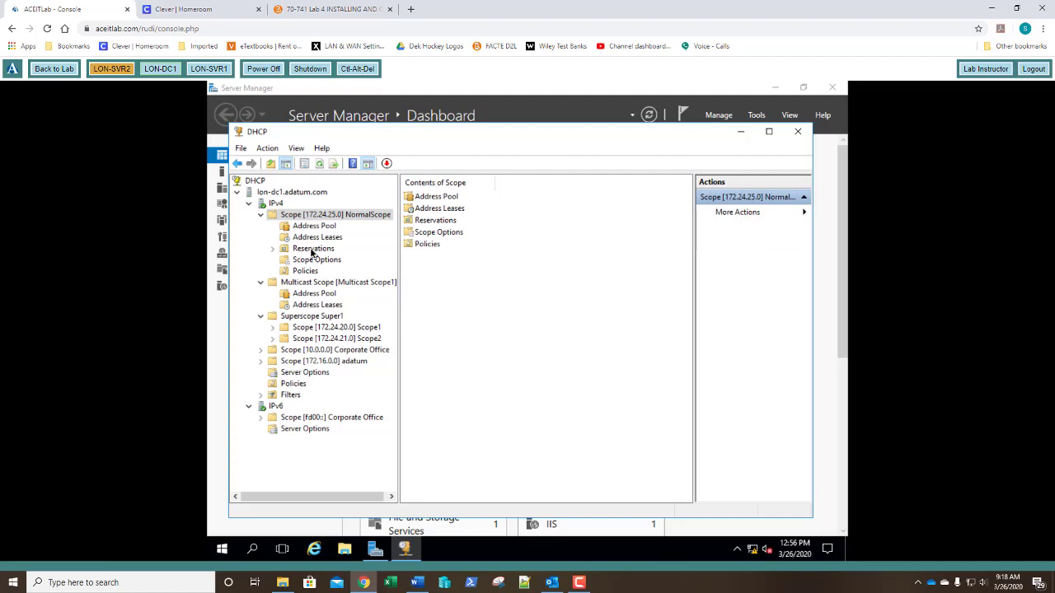
click(313, 250)
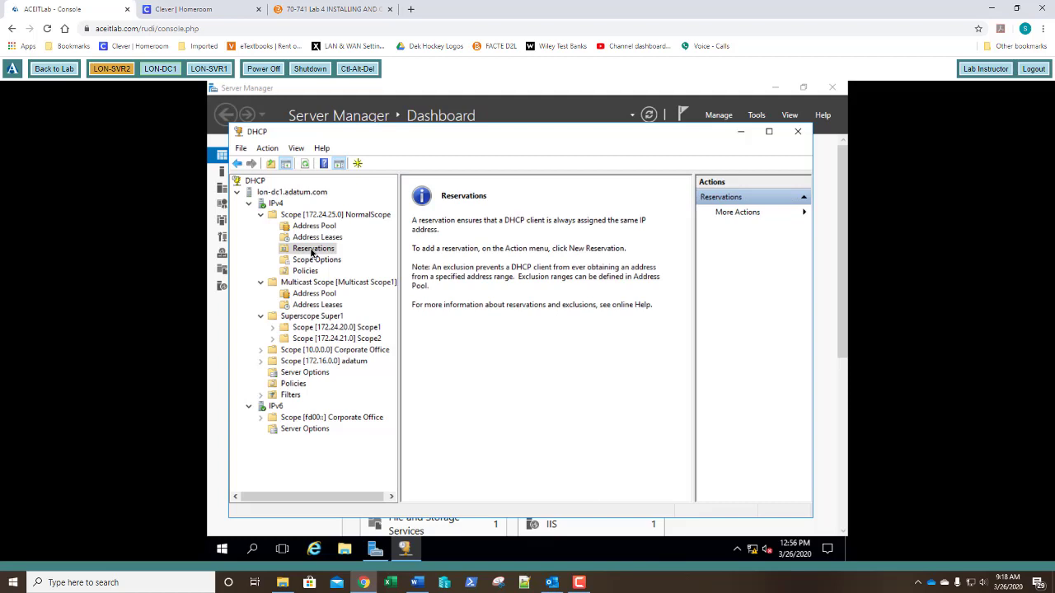
right_click(312, 253)
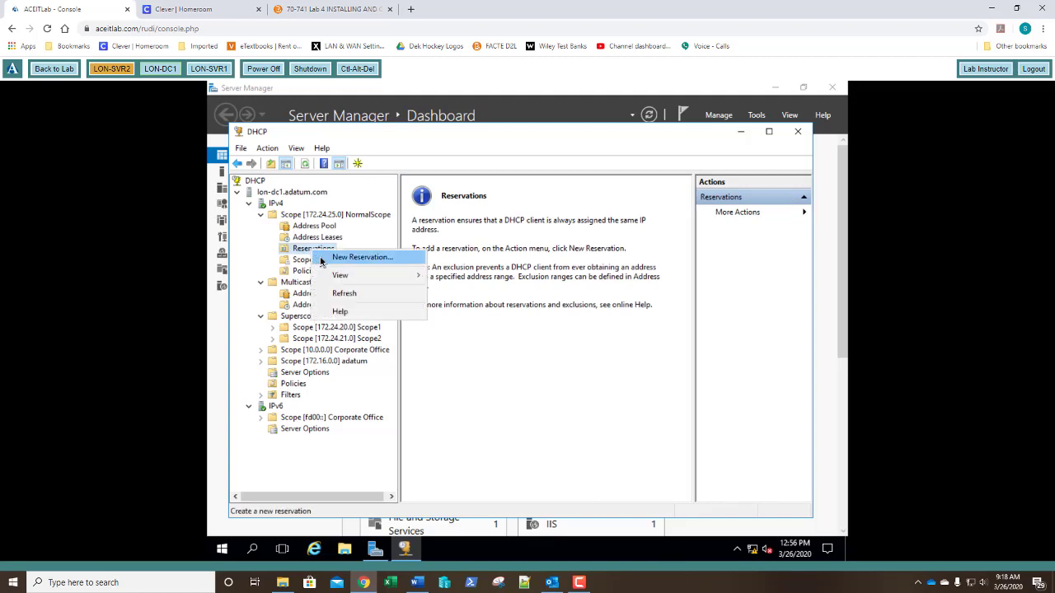
click(321, 260)
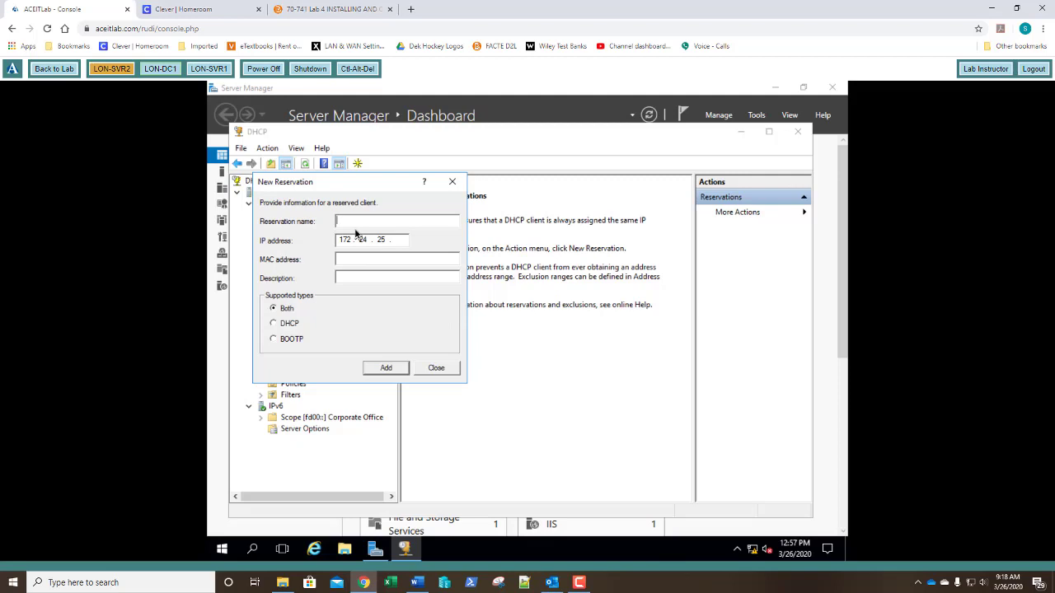
text(PC1)
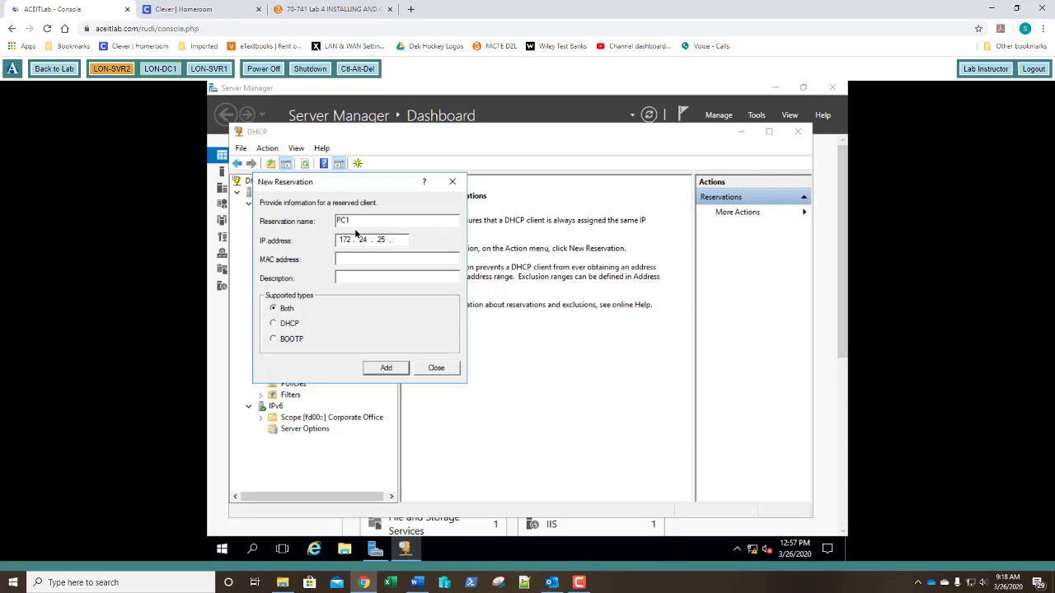
click(388, 244)
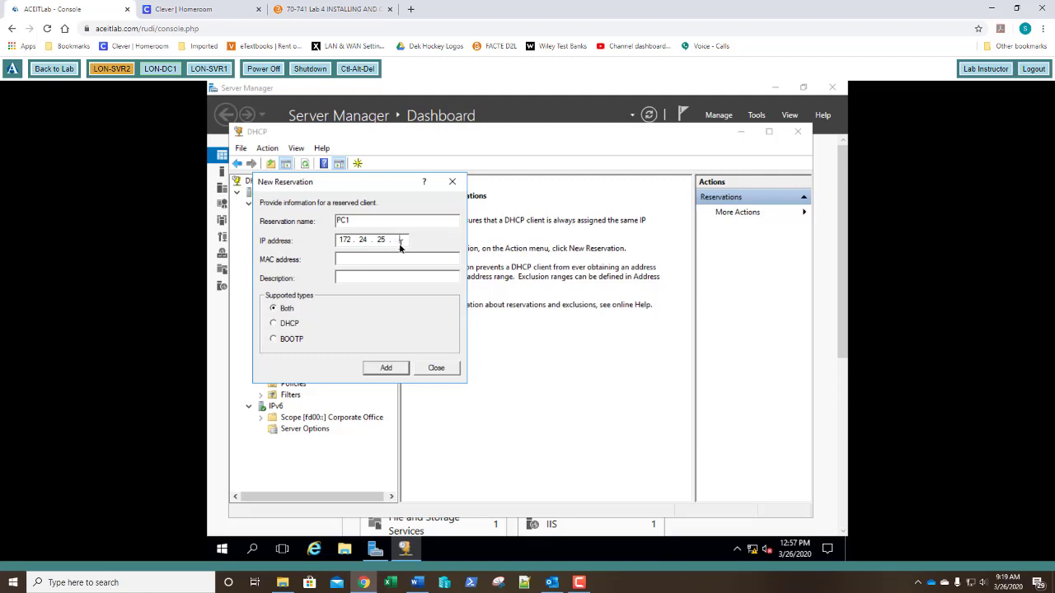
text(214)
Enter the MAC address E069956EE51A, add the reservation with both supported types, and close the reservation dialog
text(E0)
text(6)
text(9)
text(9)
text(5)
text(6)
text(E)
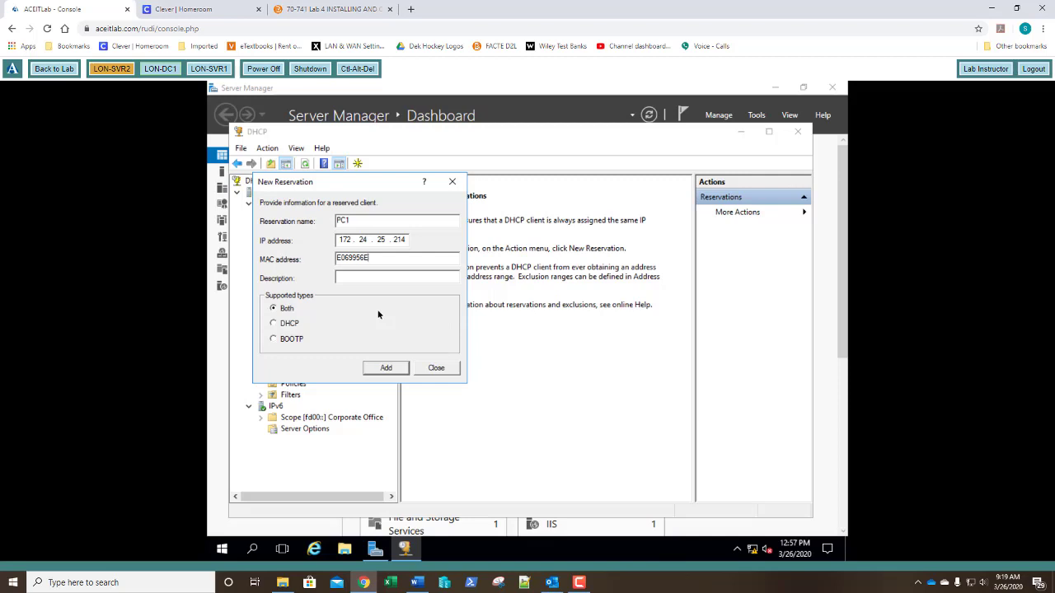
text(E)
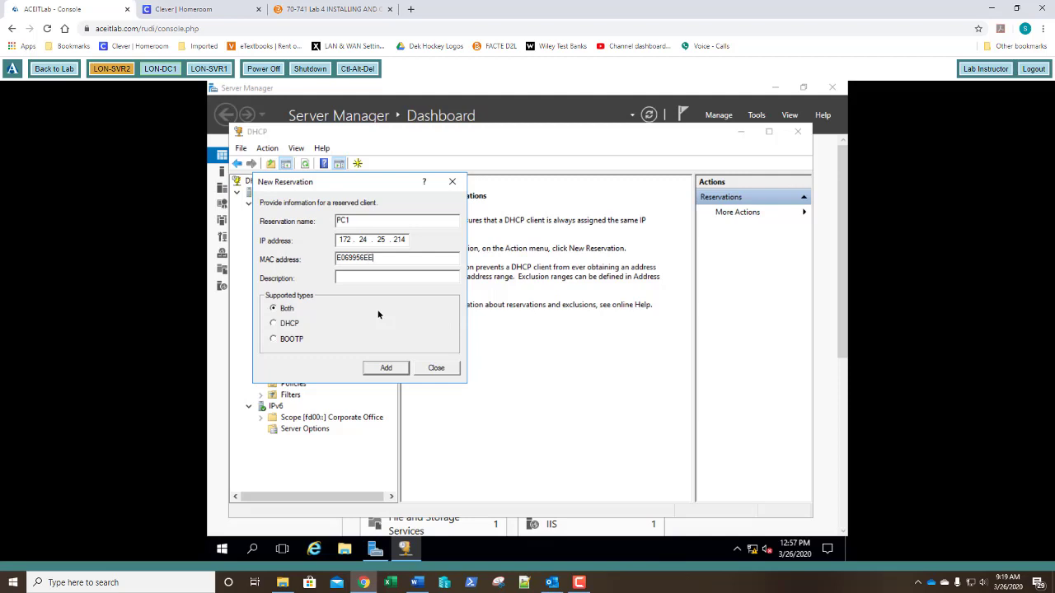
text(51A)
click(388, 369)
click(436, 368)
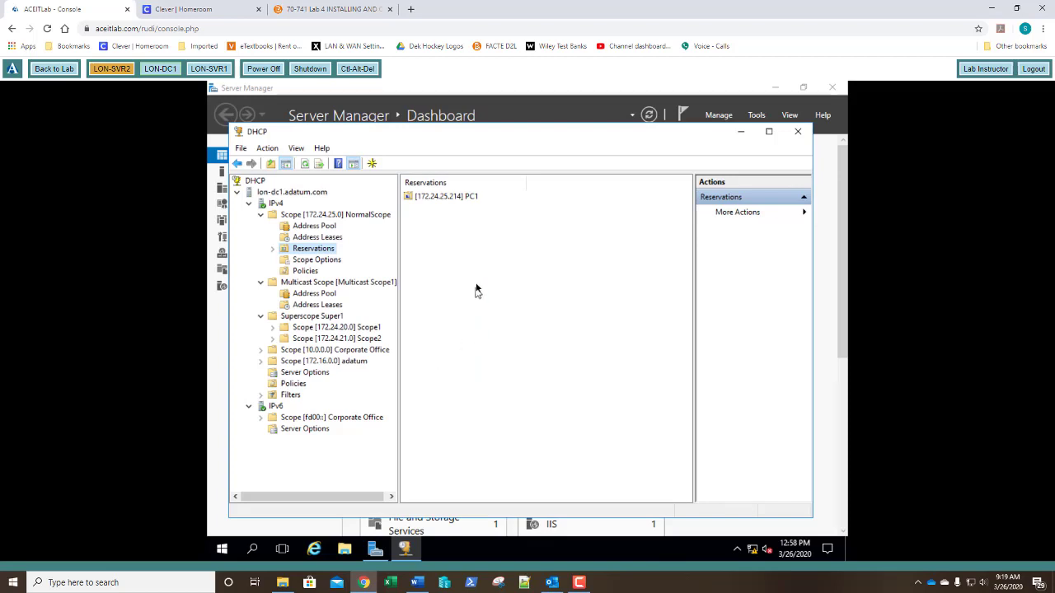